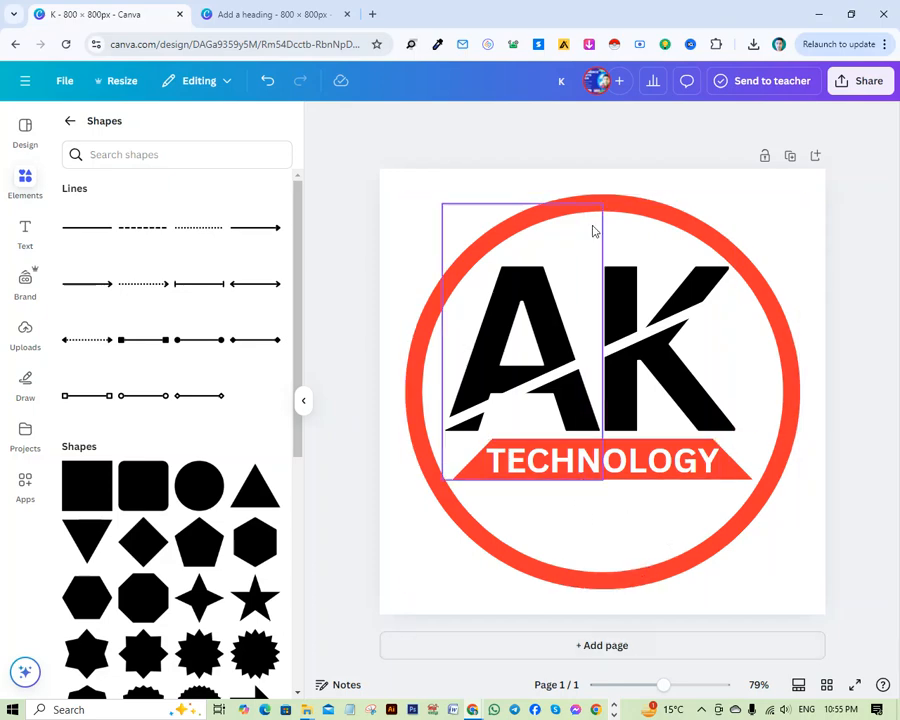
Add a blank second page after the AK Technology logo page and return to the main elements library.
left_click(655, 648)
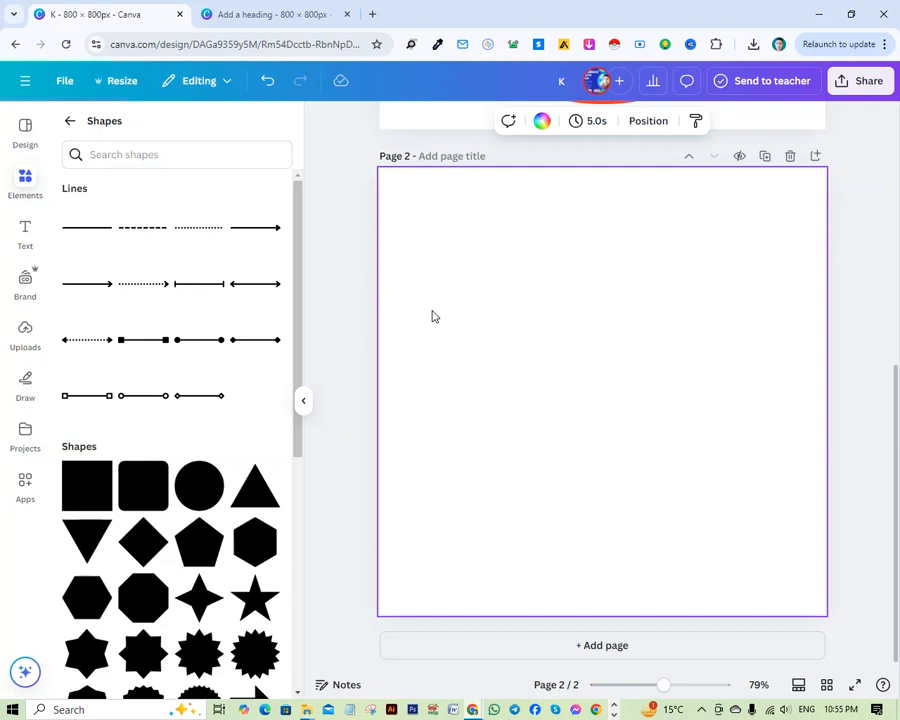
left_click(71, 121)
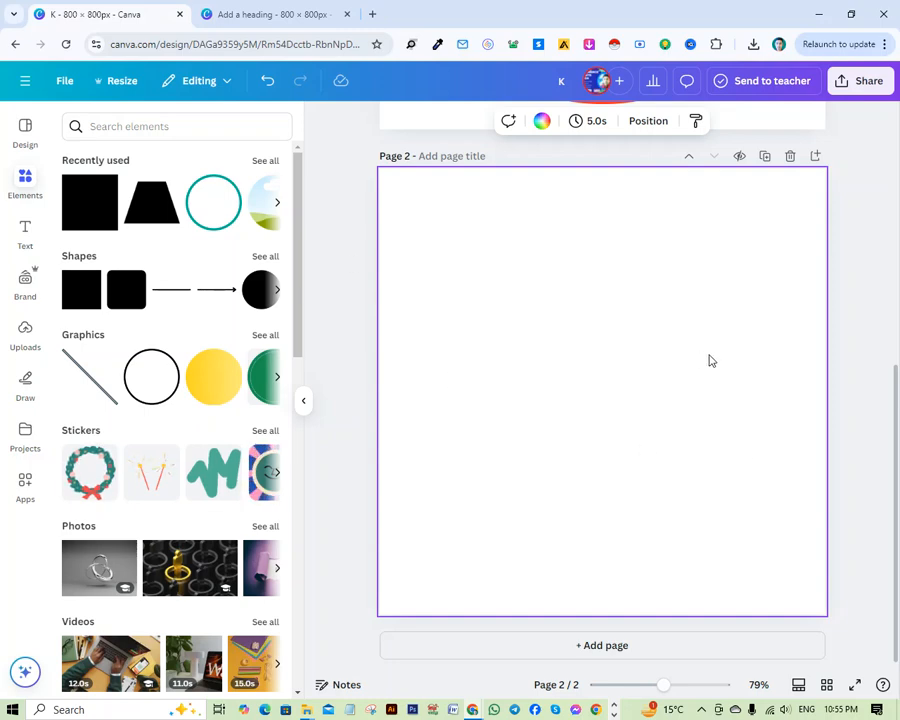
scroll(410, 253, "up", 5)
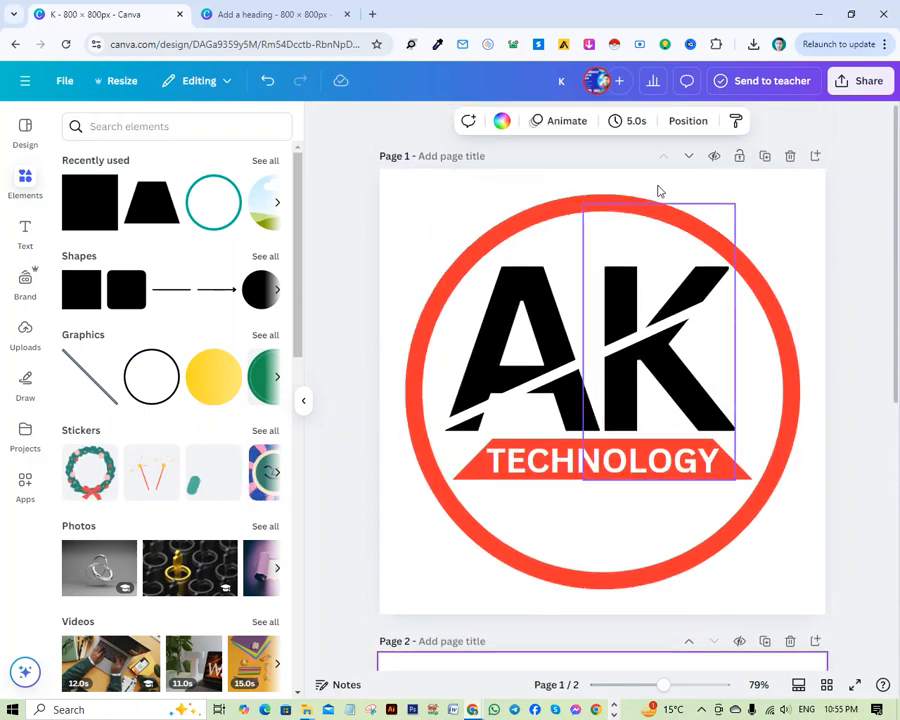
scroll(669, 460, "down", 5)
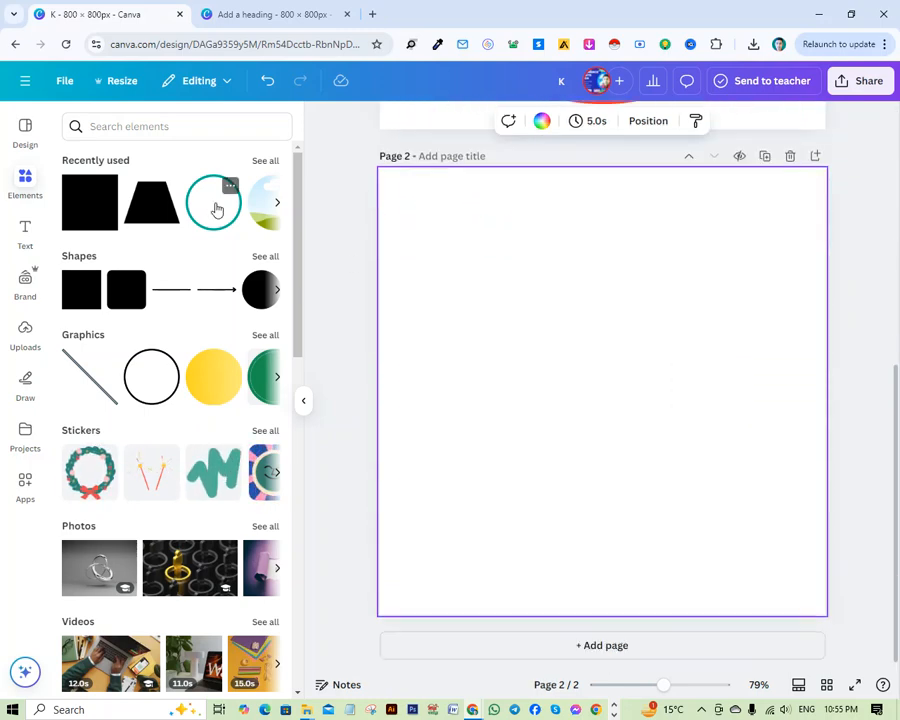
Search the elements library for "circel frame".
left_click(146, 130)
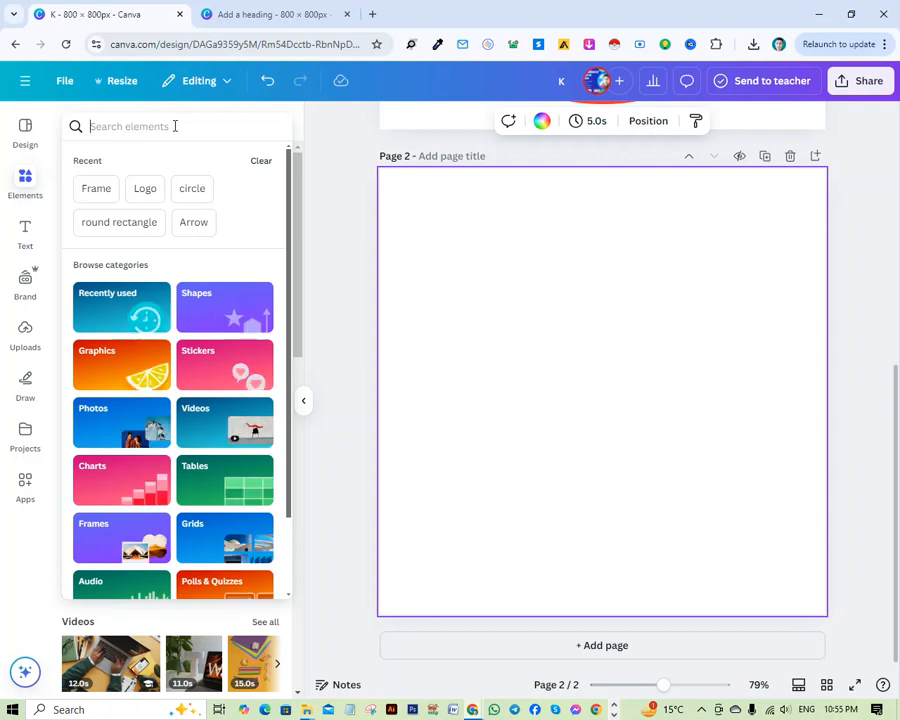
type("CUR")
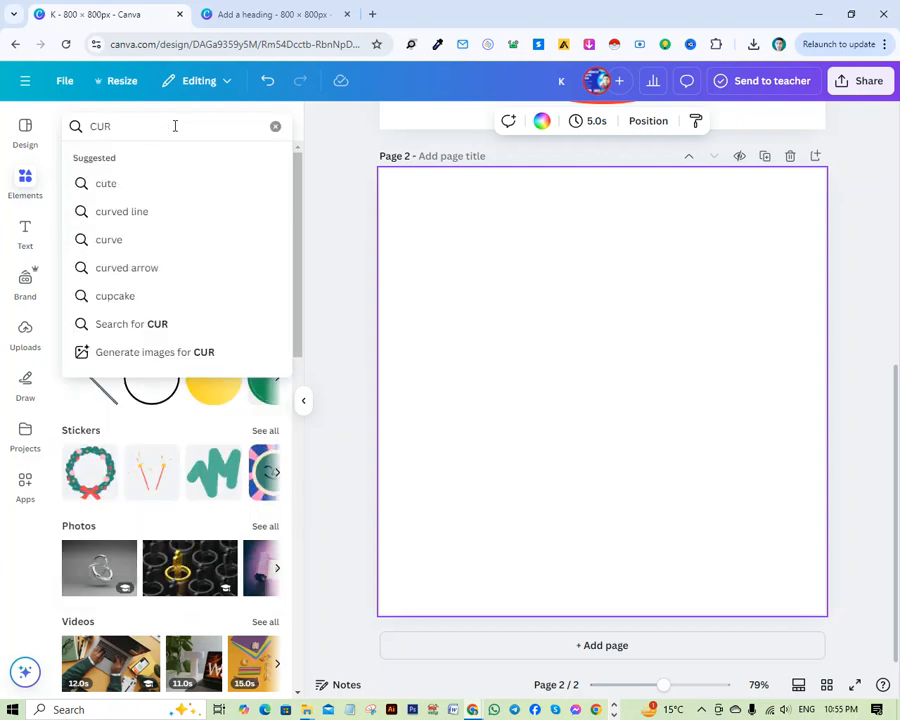
key("BackSpace")
key("BackSpace")
type("IE")
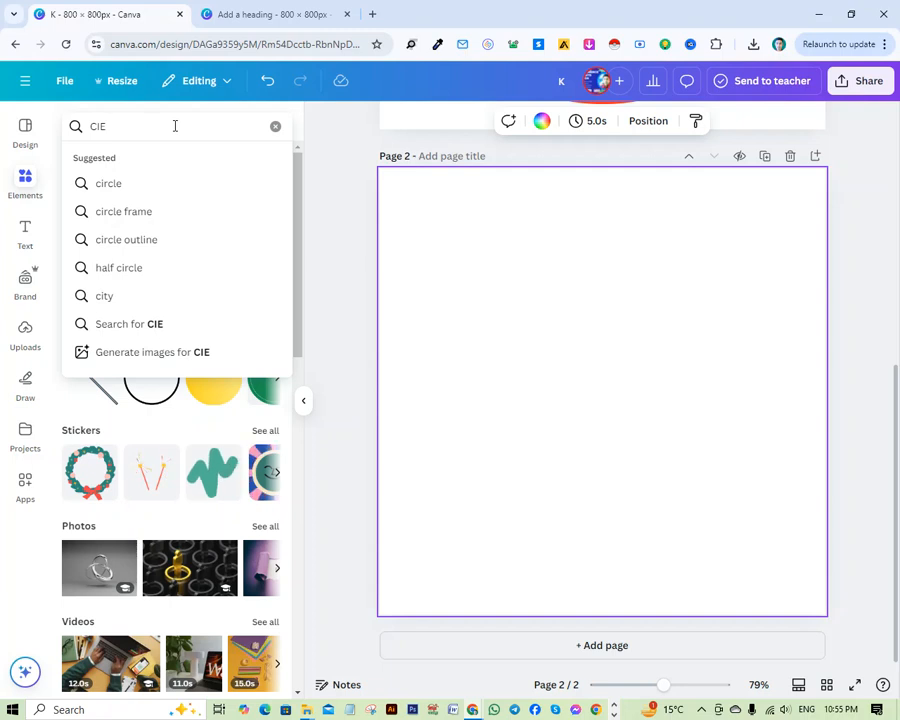
key("BackSpace")
type("RCER")
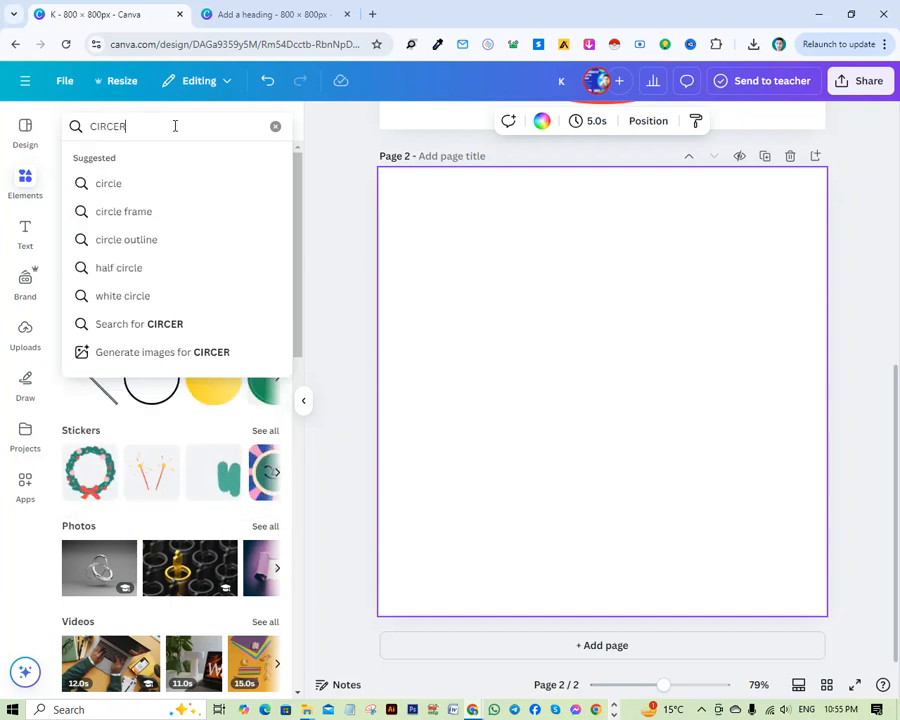
key("BackSpace")
type("L")
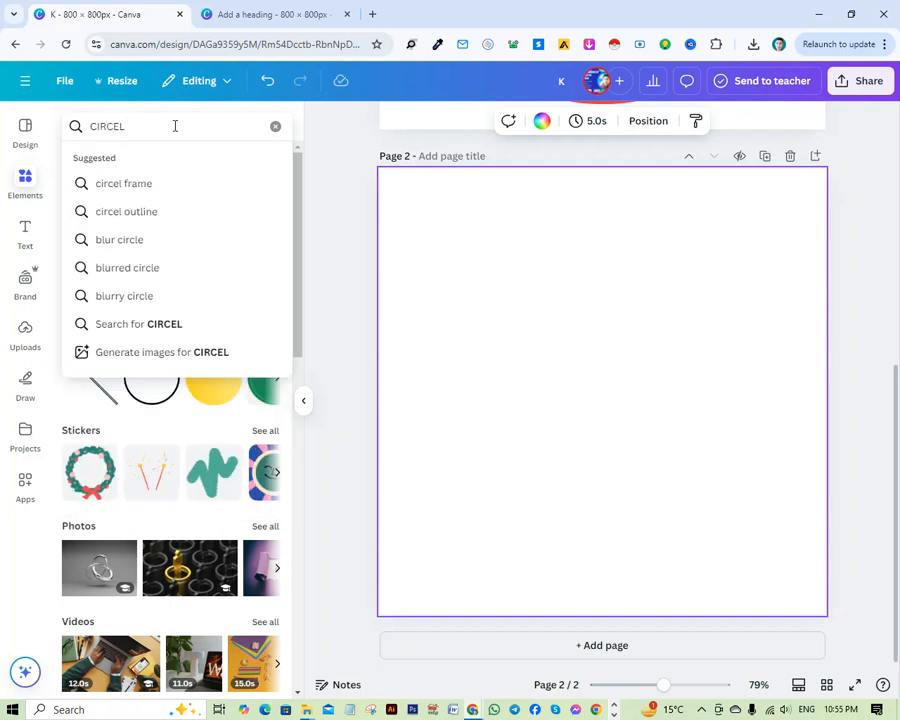
left_click(171, 185)
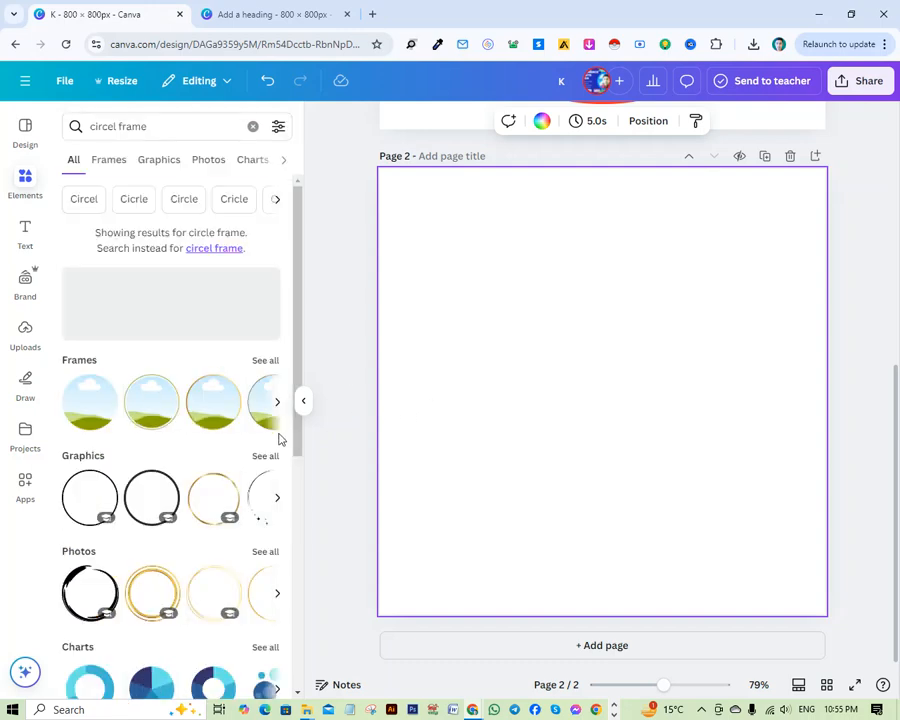
Place the thick black circle outline graphic on page 2, enlarge it to nearly fill the page and centre it.
scroll(238, 472, "down", 3)
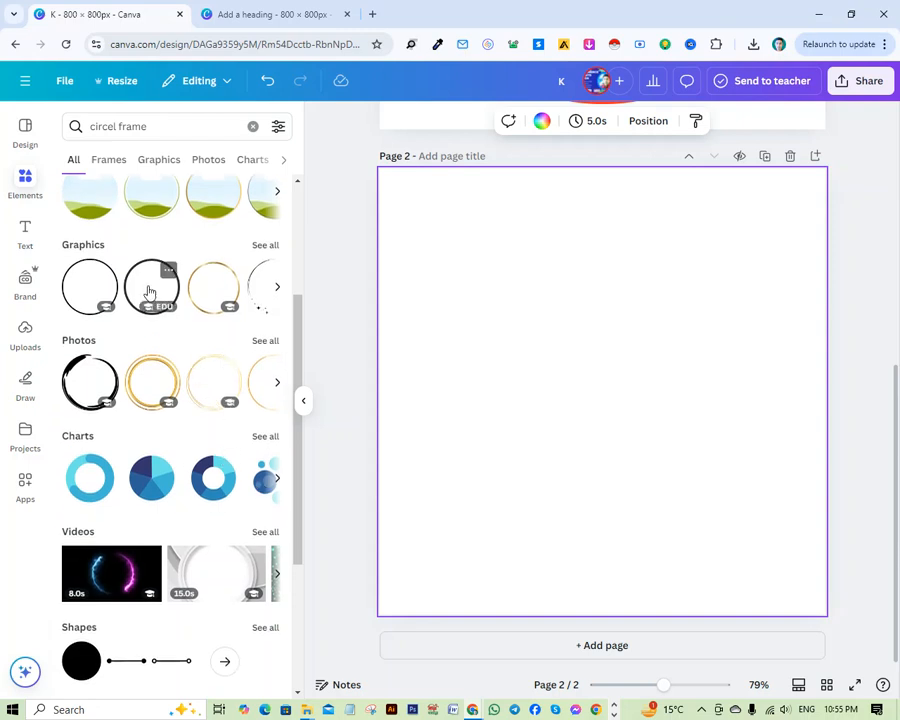
left_click_drag(148, 289, 628, 359)
left_click_drag(564, 314, 448, 255)
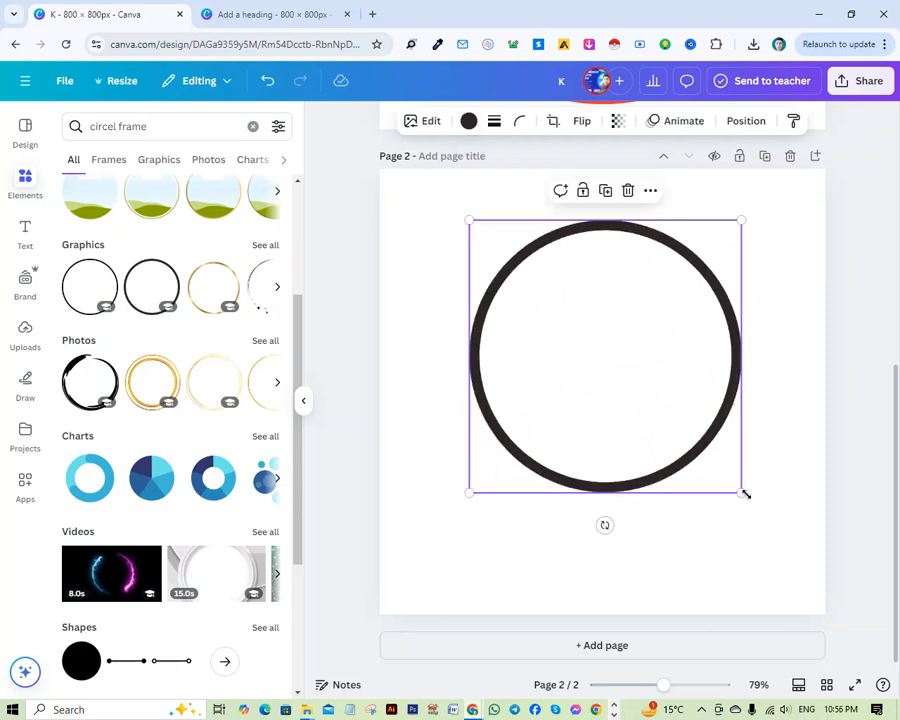
left_click_drag(741, 490, 818, 569)
left_click_drag(690, 461, 639, 465)
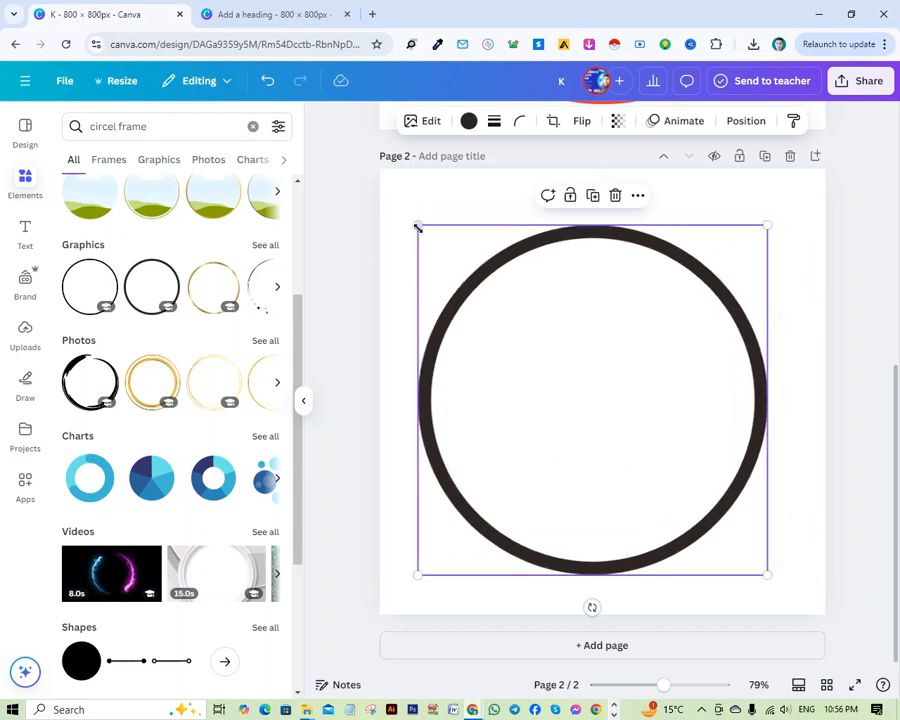
left_click_drag(418, 228, 366, 172)
left_click_drag(546, 368, 589, 380)
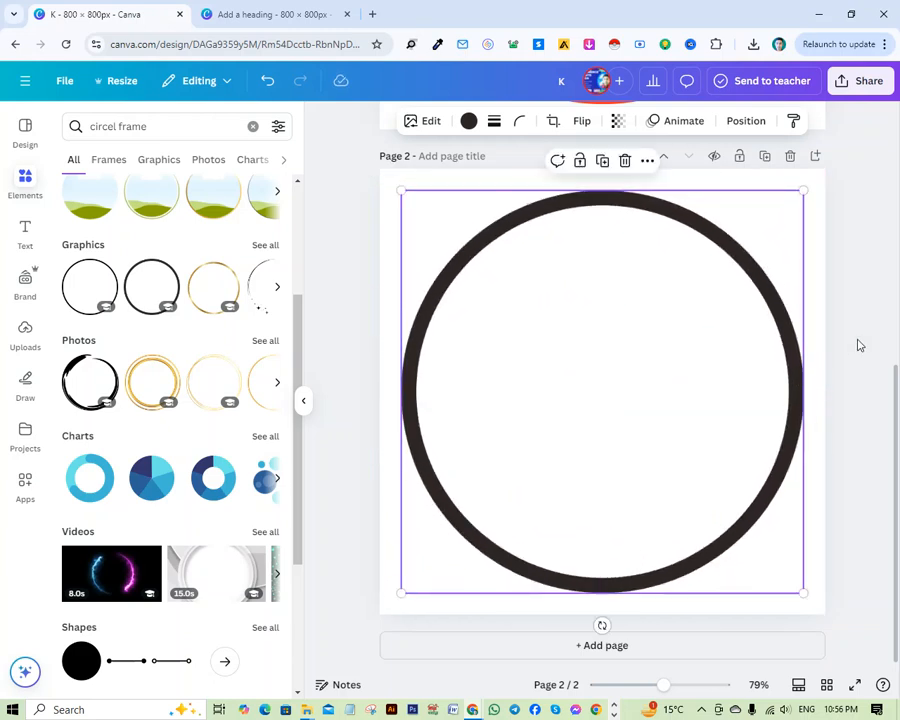
Recolour the circle outline with the red from the document colors.
left_click(469, 121)
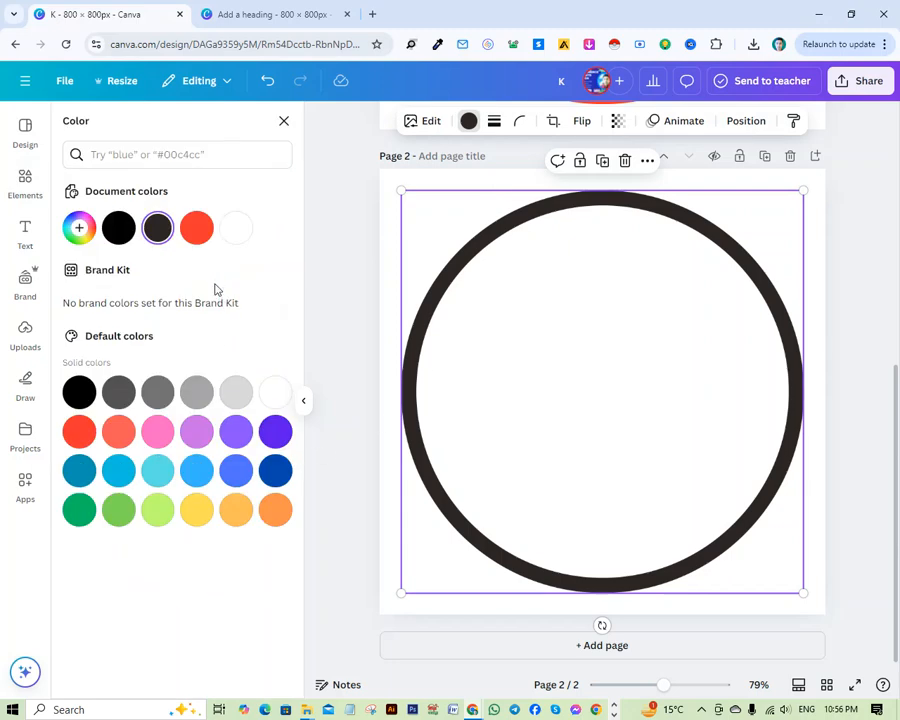
left_click(196, 227)
left_click(840, 324)
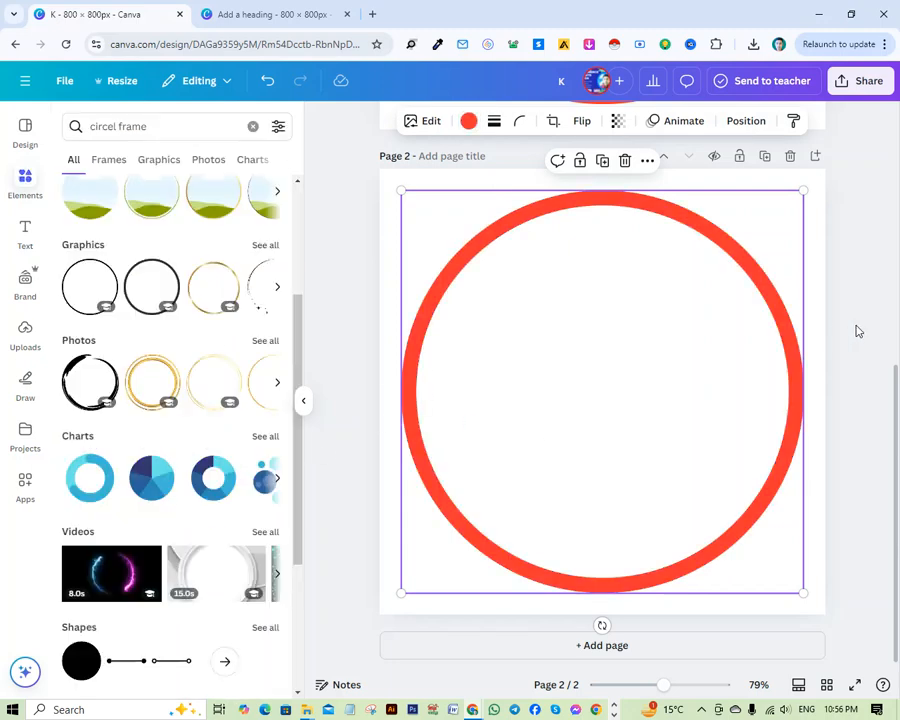
scroll(568, 461, "up", 5)
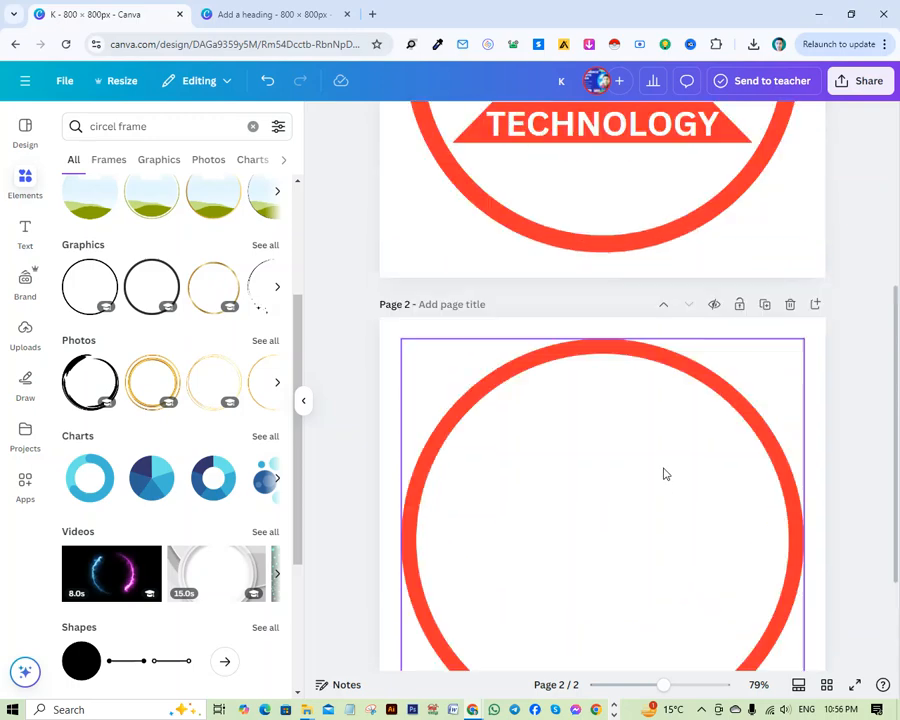
scroll(609, 450, "down", 5)
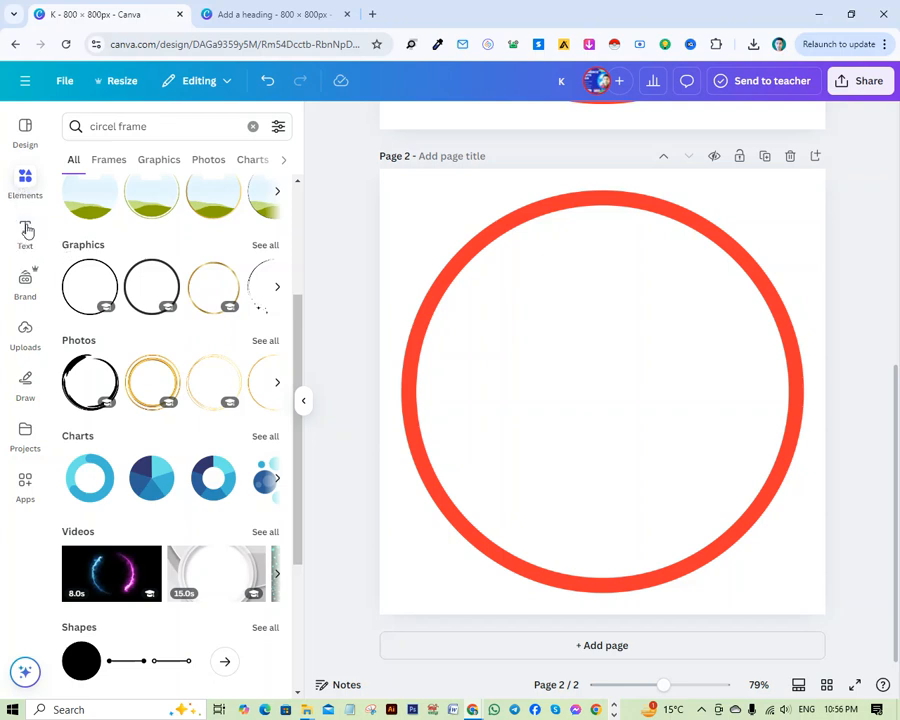
Add a heading with the text "A" on page 2 and set its font size to 312.
left_click(25, 233)
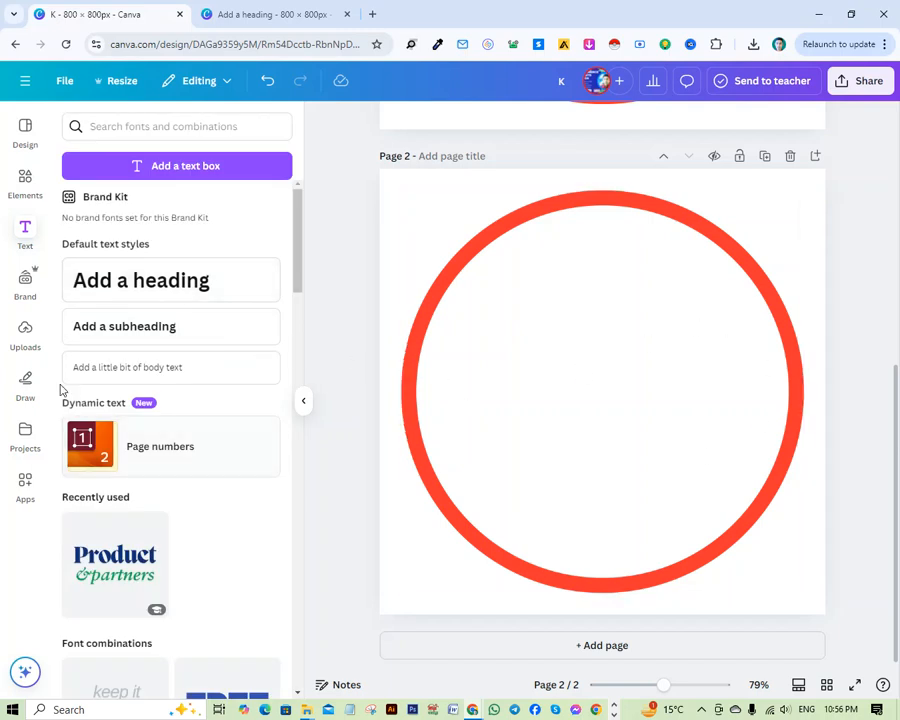
left_click(122, 285)
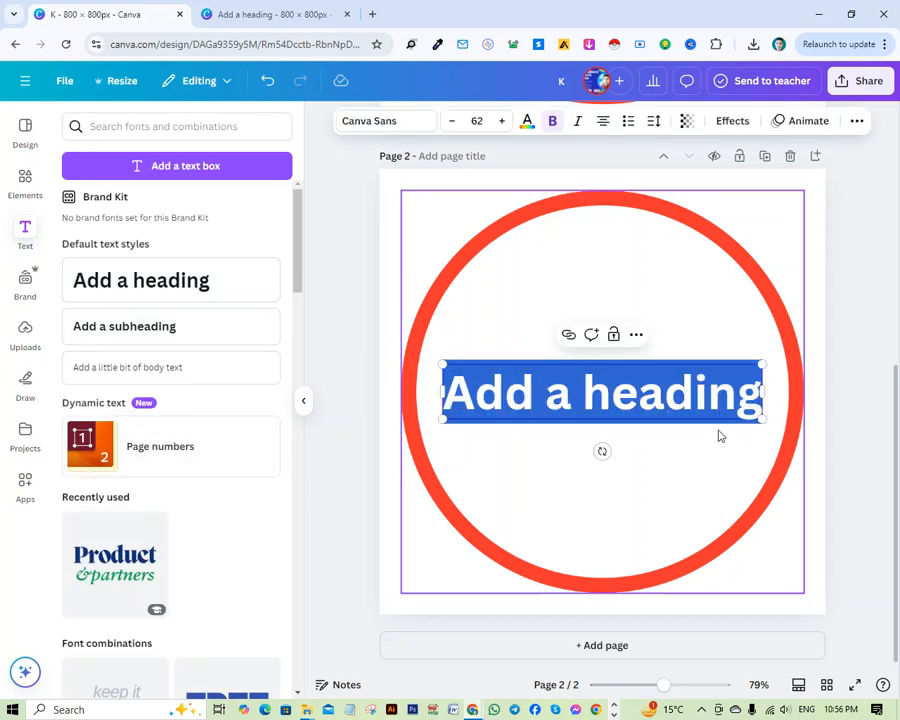
type("A")
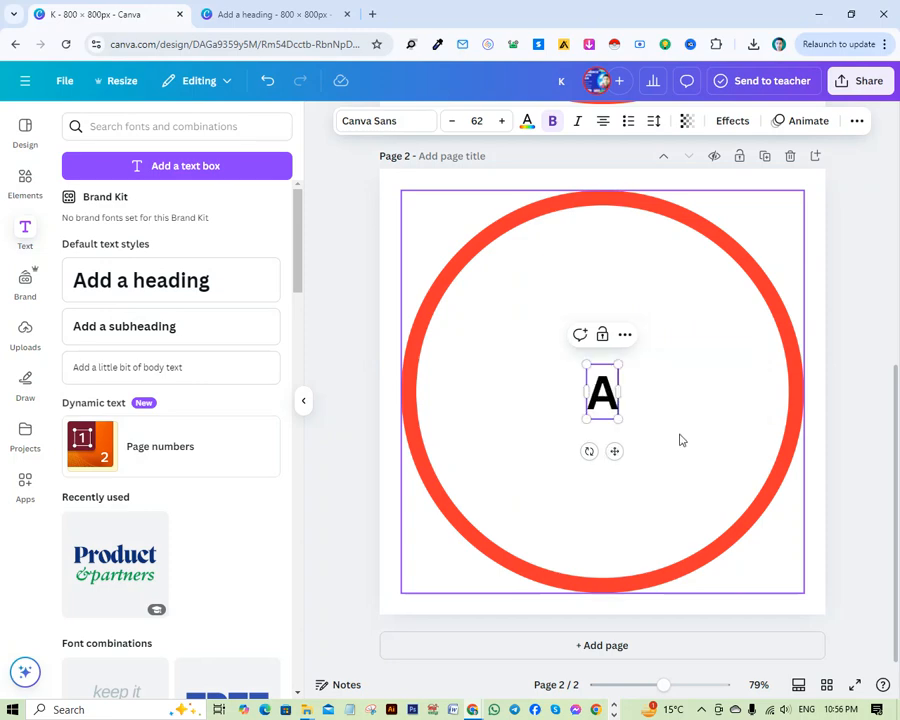
left_click(467, 123)
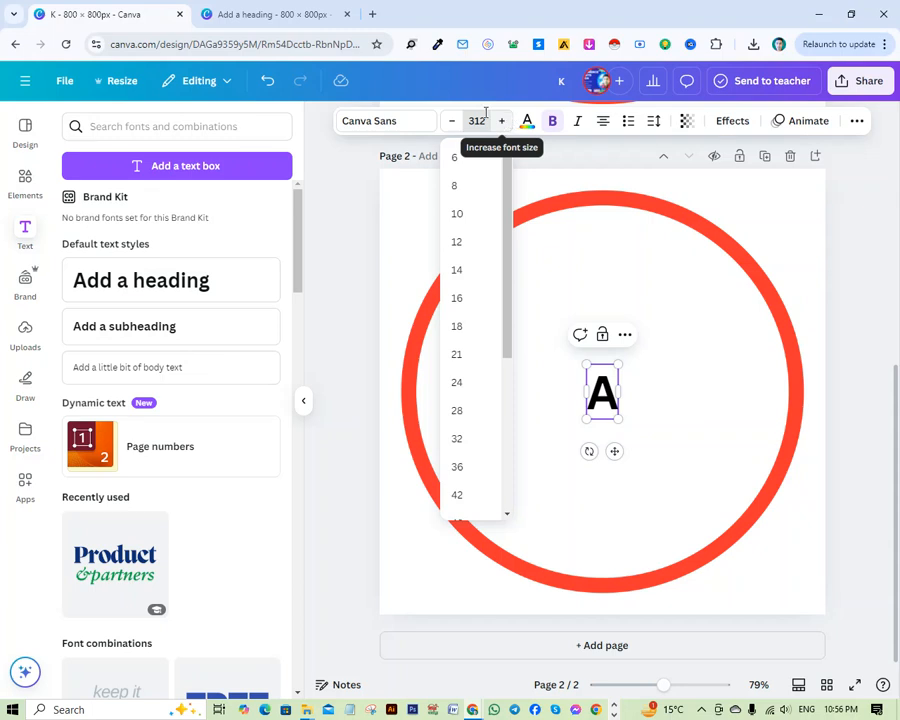
type("312")
left_click(705, 410)
Centre the red ring on the page again and move the large letter A up inside it.
left_click_drag(643, 502, 578, 341)
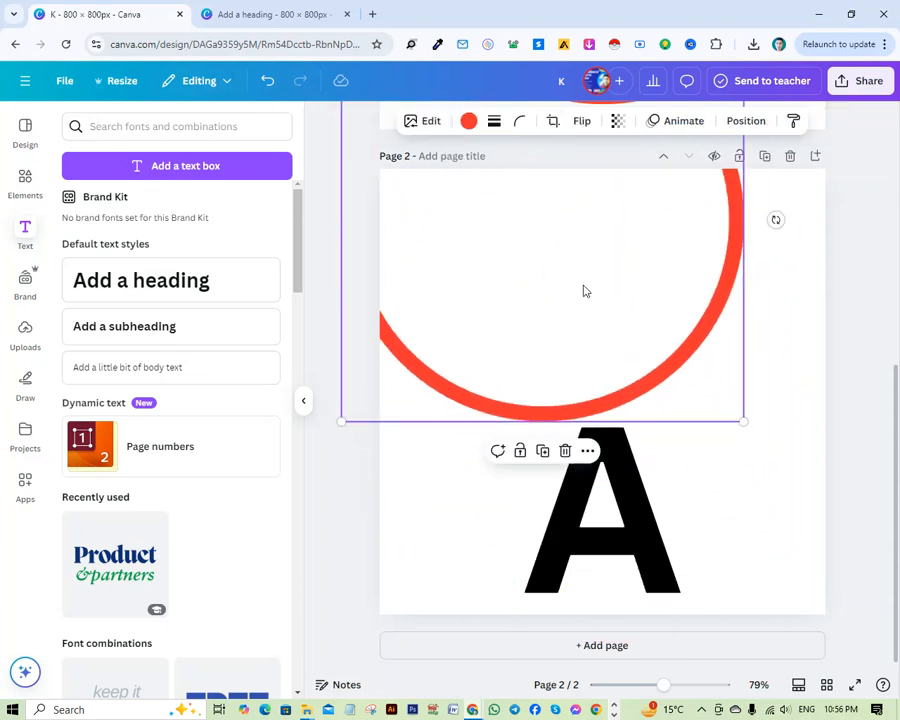
left_click_drag(585, 291, 656, 455)
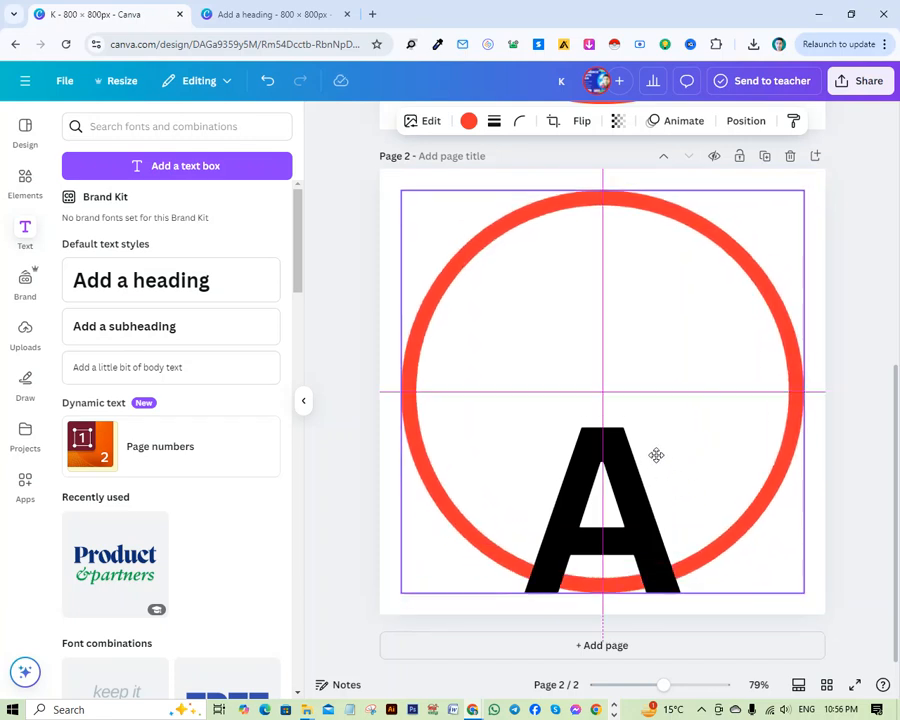
left_click_drag(623, 530, 700, 363)
Duplicate the letter A, place the copy beside it inside the ring and change the copy's text to "K".
left_click(618, 521)
key("ctrl+d")
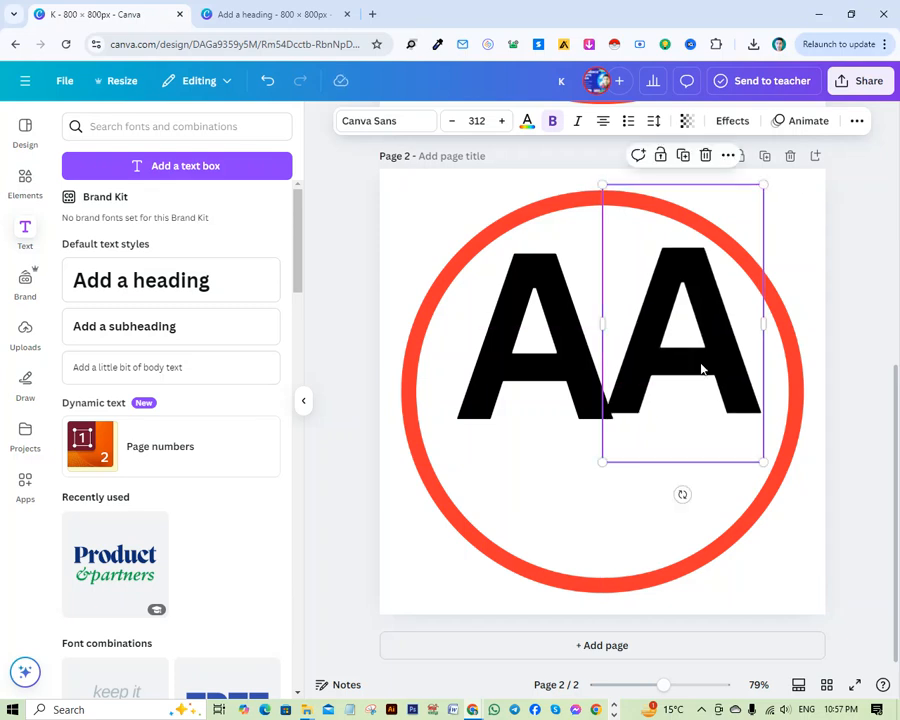
double_click(711, 360)
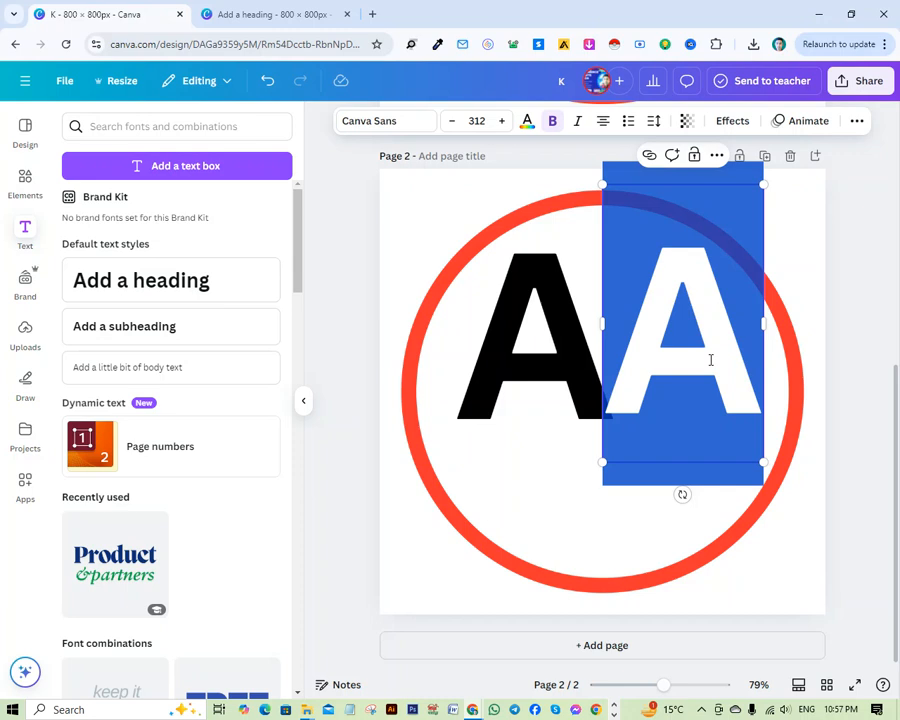
type("K")
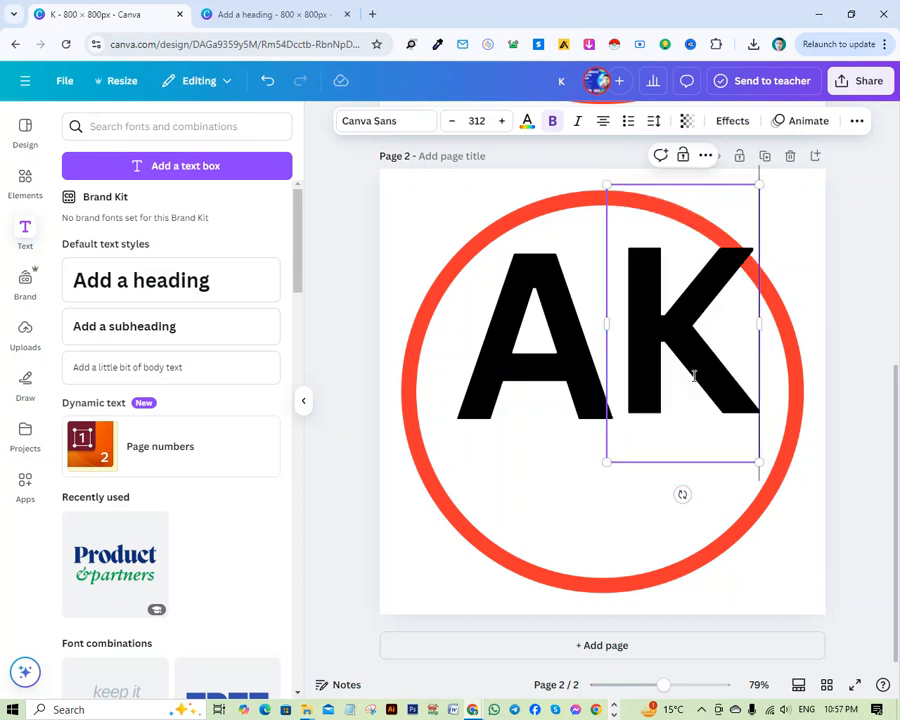
Move the K close against the A, level with it, and shift both letters slightly towards the ring's left side.
left_click_drag(715, 369, 691, 370)
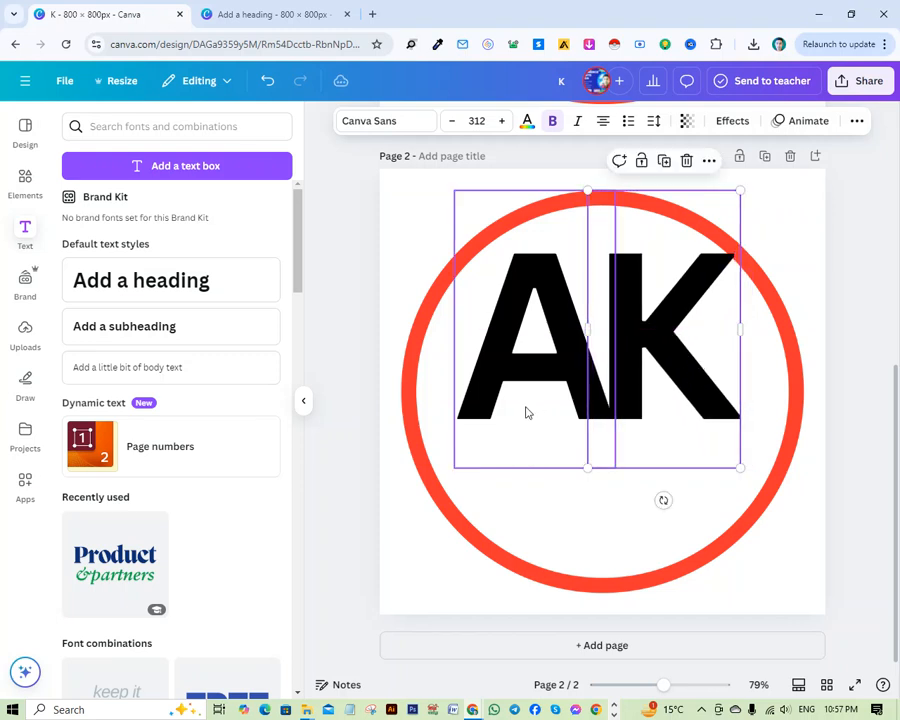
left_click_drag(515, 398, 500, 392)
left_click_drag(673, 386, 665, 378)
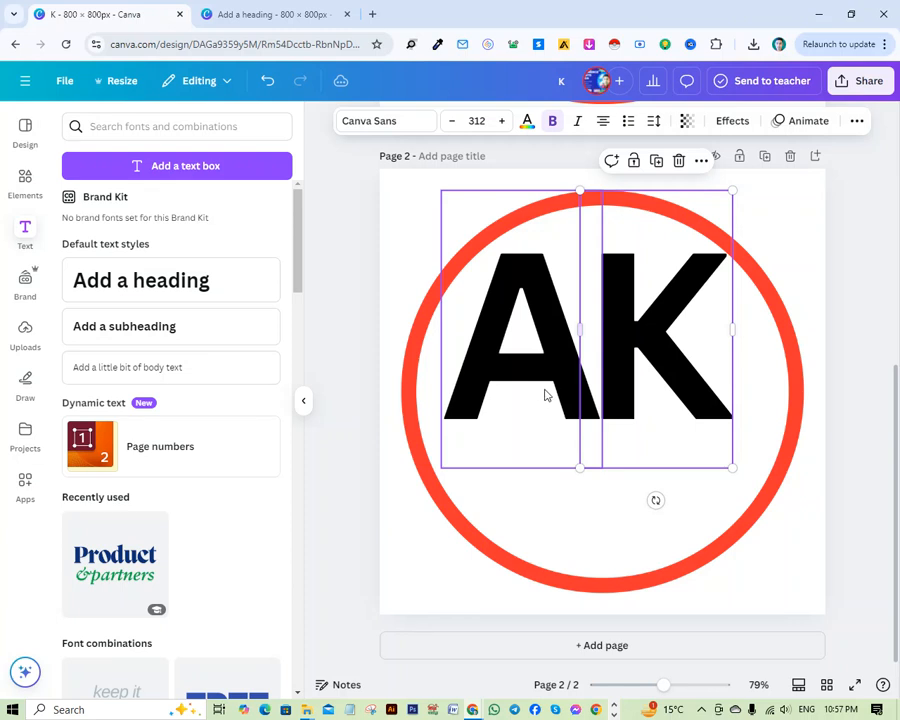
left_click_drag(544, 394, 528, 382)
left_click_drag(655, 388, 650, 382)
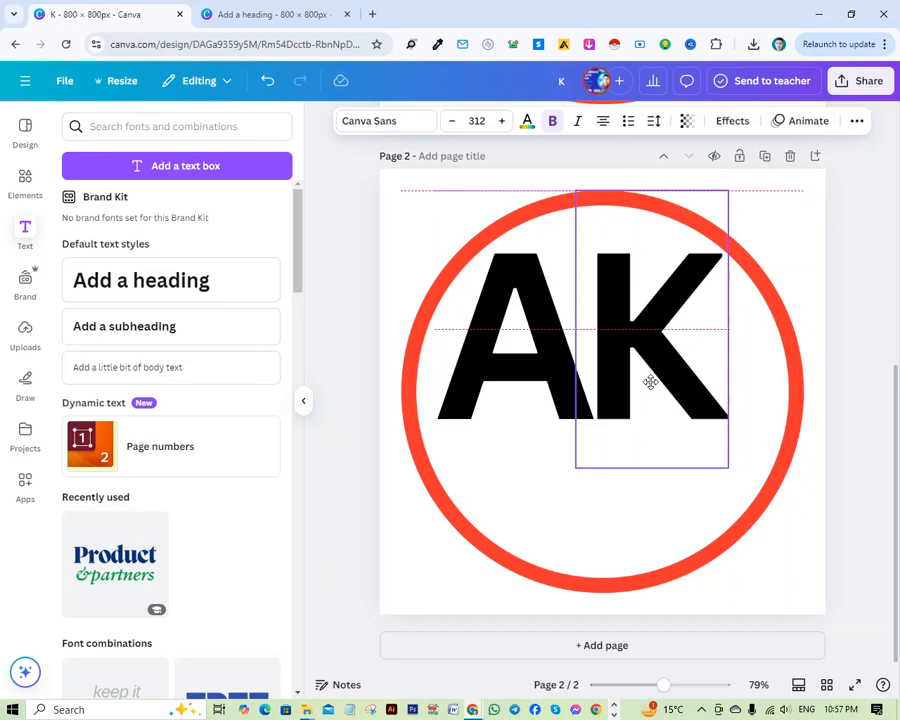
left_click_drag(650, 382, 650, 382)
left_click(848, 376)
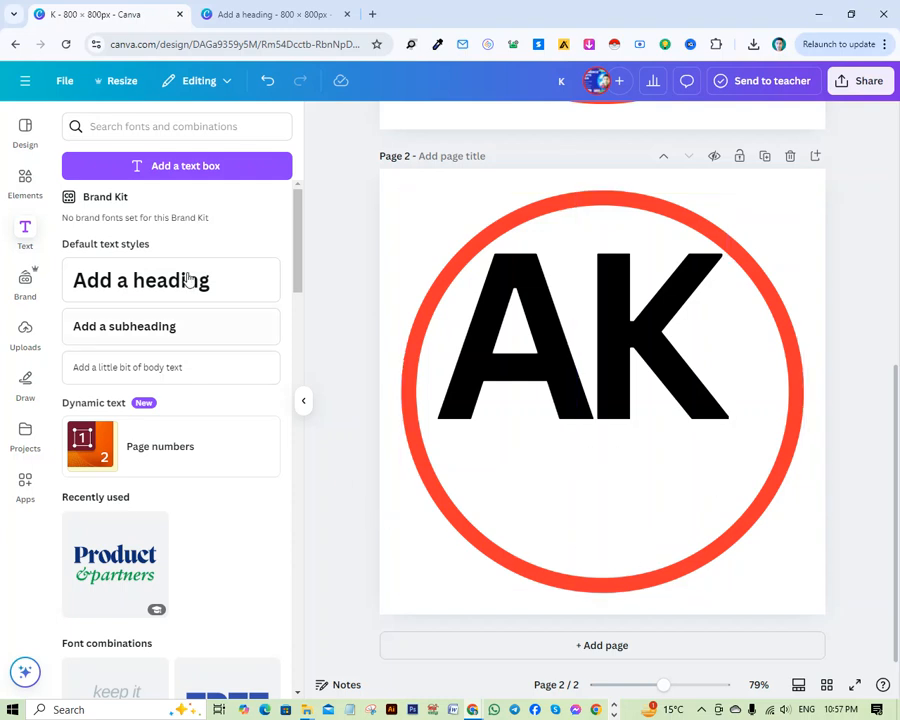
Clear the circle frame search and add the recently used trapezoid shape below the letters AK inside the ring.
left_click(29, 203)
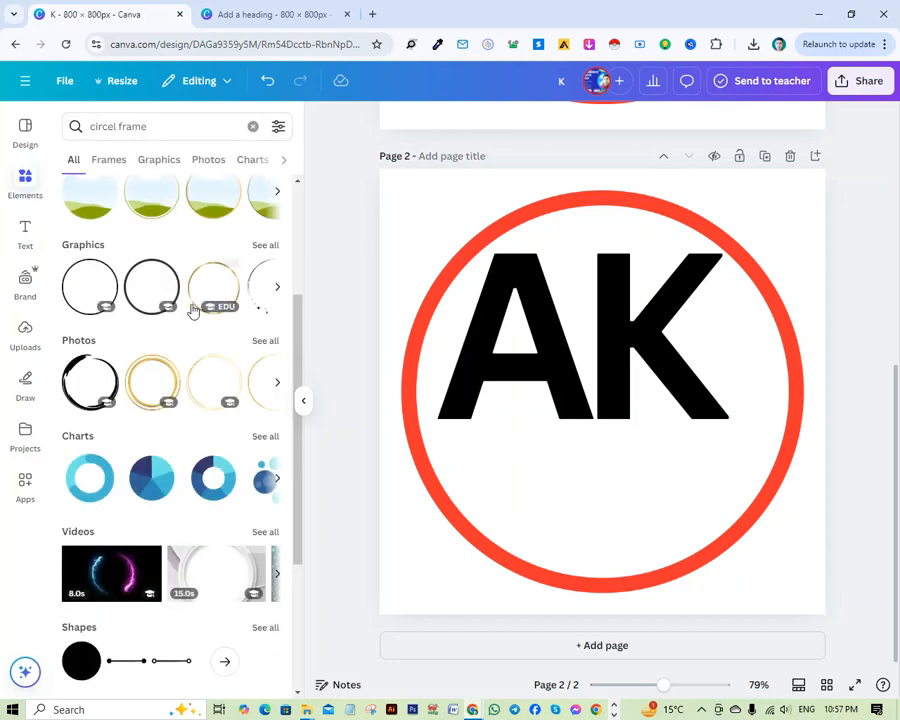
scroll(170, 500, "down", 3)
scroll(193, 570, "up", 5)
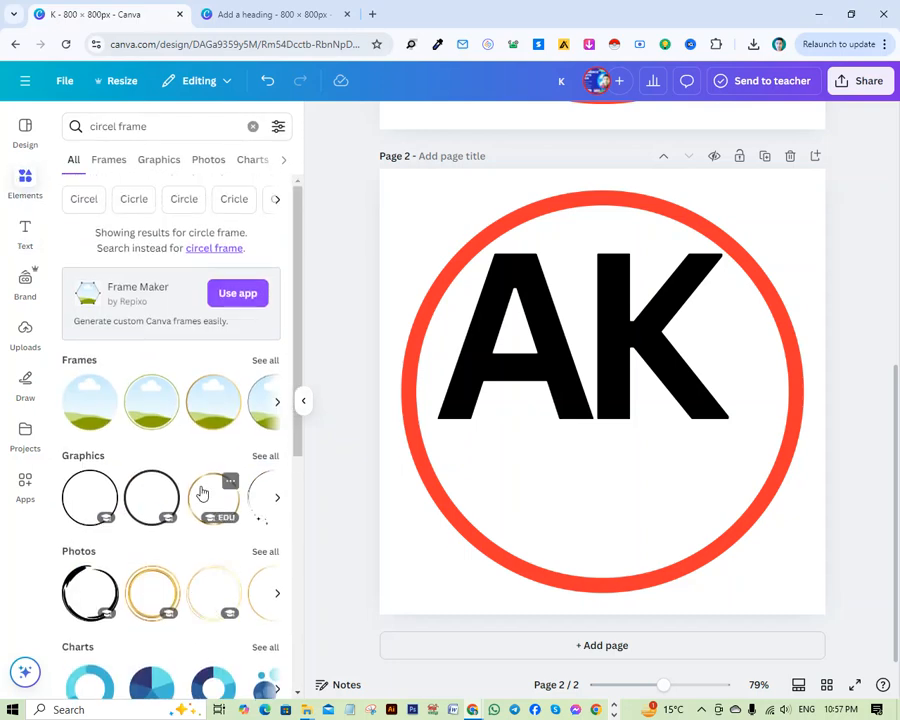
left_click(252, 126)
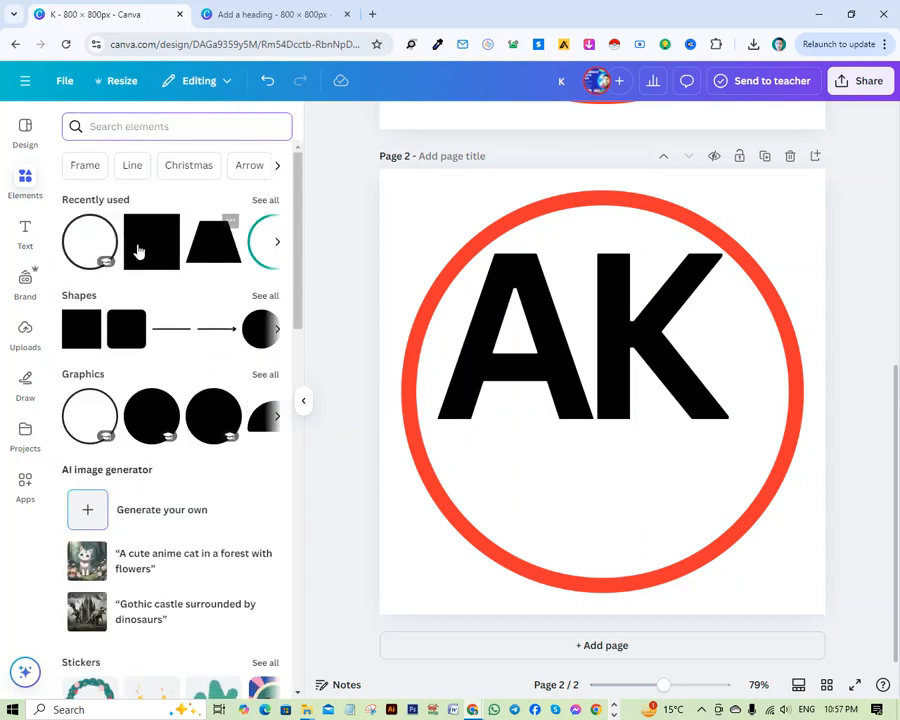
left_click_drag(210, 232, 555, 466)
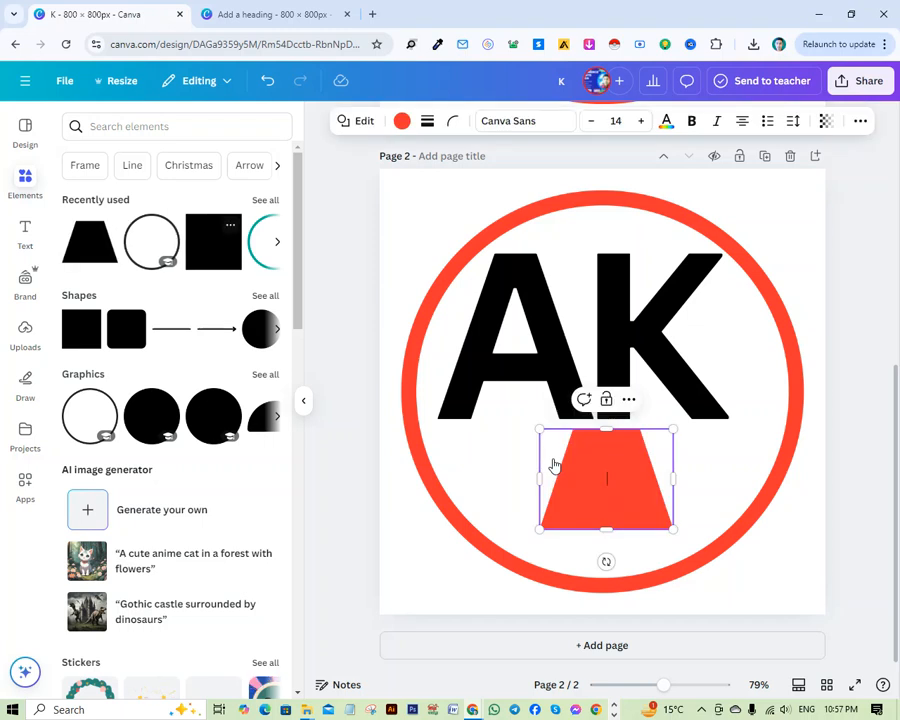
Flatten the trapezoid into a wide, low banner and move it up towards the letters AK.
left_click_drag(628, 431, 785, 501)
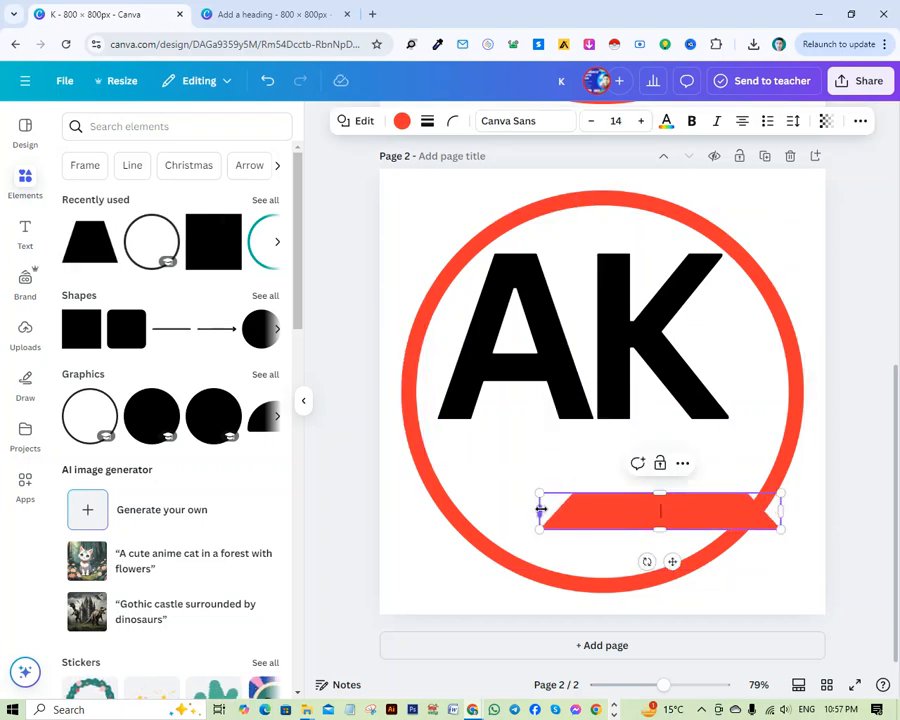
left_click_drag(540, 510, 516, 508)
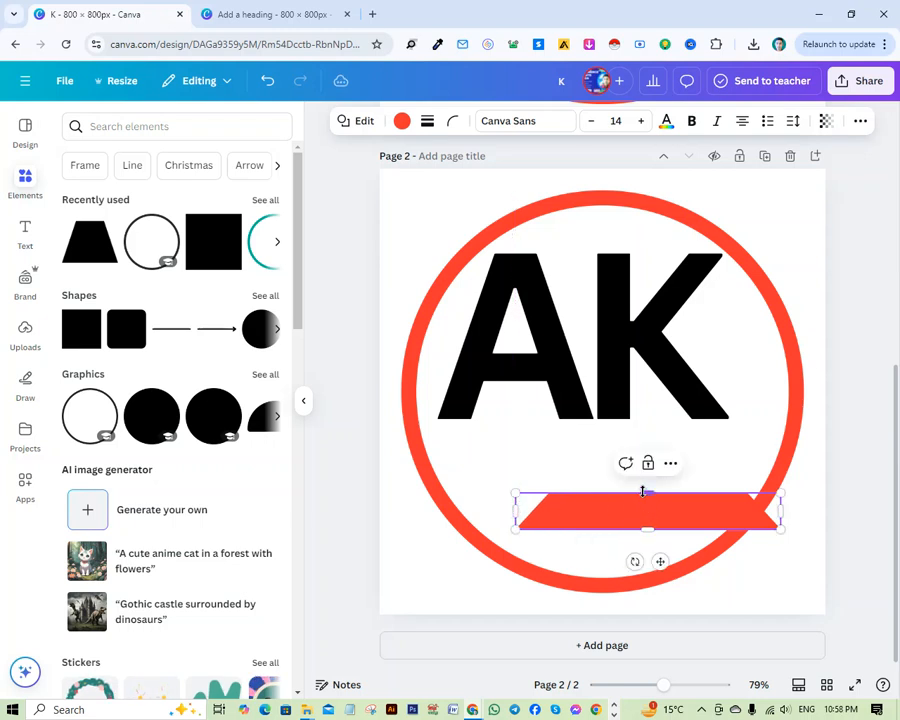
mouse_move(643, 491)
left_mouse_down()
mouse_move(641, 481)
mouse_move(650, 490)
left_mouse_up()
left_click_drag(659, 558, 622, 516)
Extend both ends of the red banner until it spans slightly beyond the letters AK, and centre it directly beneath them.
left_click_drag(475, 466, 434, 466)
left_click_drag(599, 520, 615, 515)
left_click_drag(450, 466, 444, 466)
left_click_drag(611, 520, 604, 504)
left_click_drag(752, 447, 771, 447)
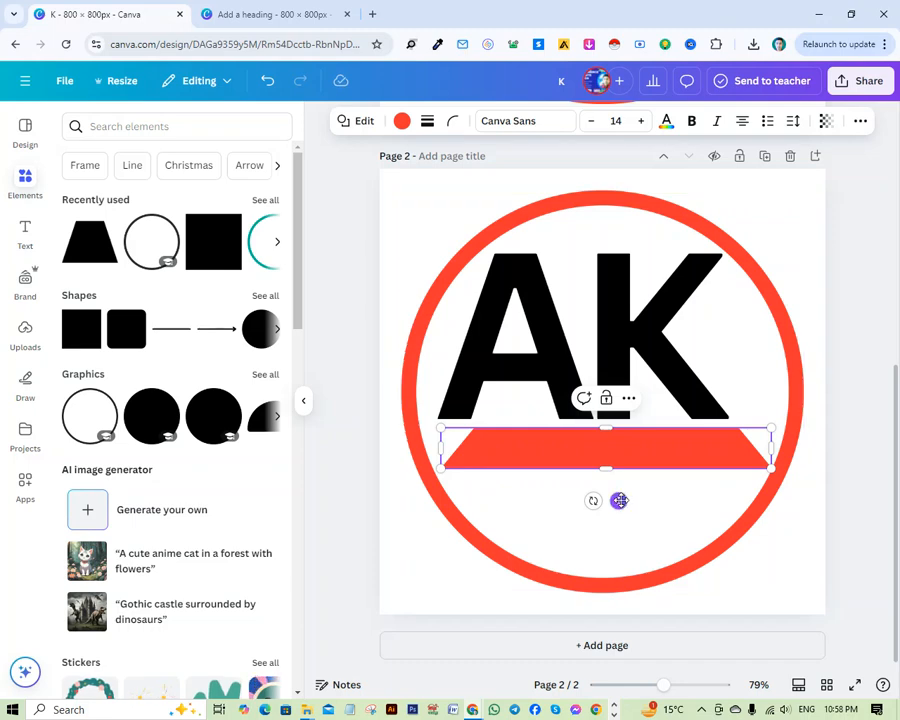
left_click_drag(620, 499, 625, 502)
left_click(856, 448)
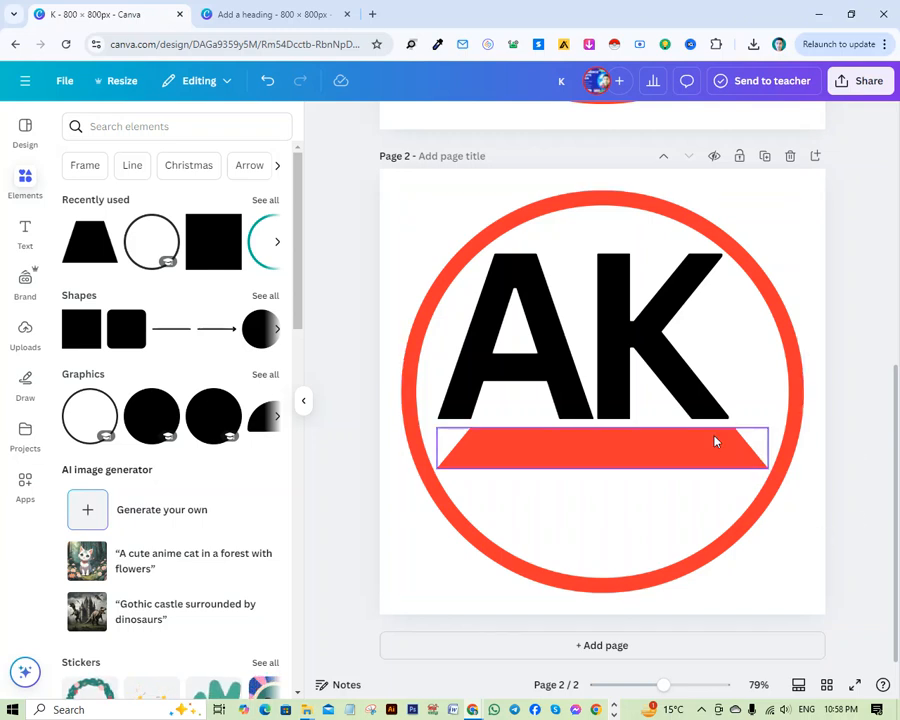
Add a heading to page 2 with the text "TECHNOLOGY".
left_click(29, 242)
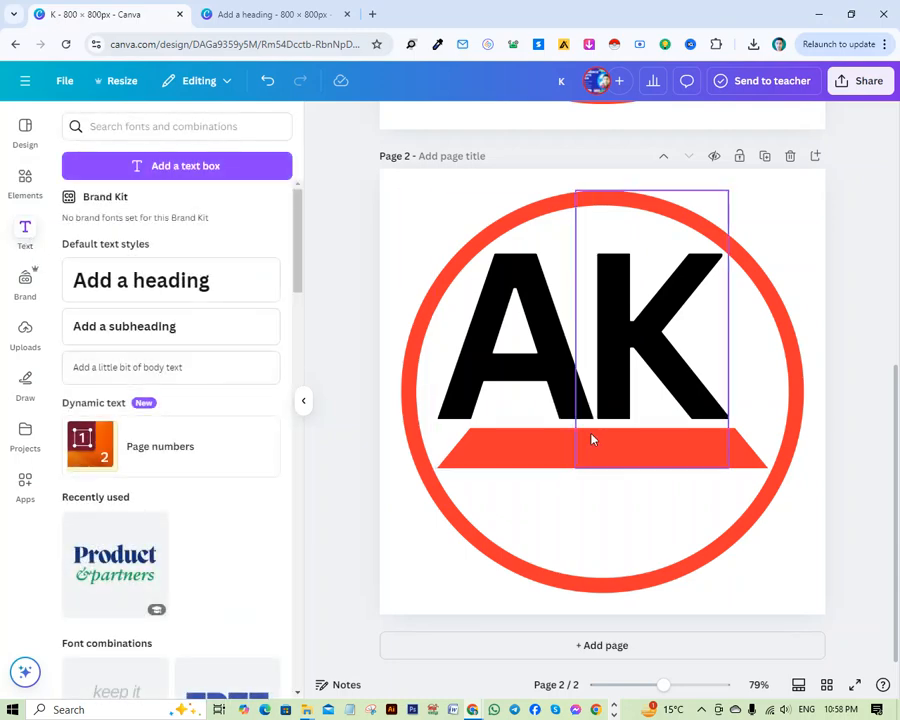
left_click(161, 283)
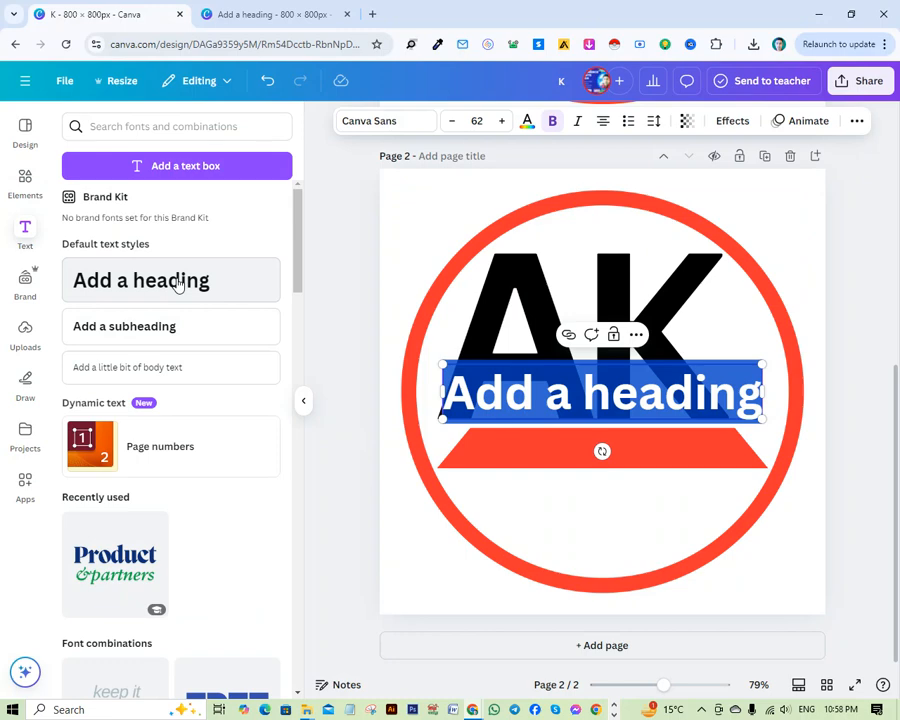
type("TE")
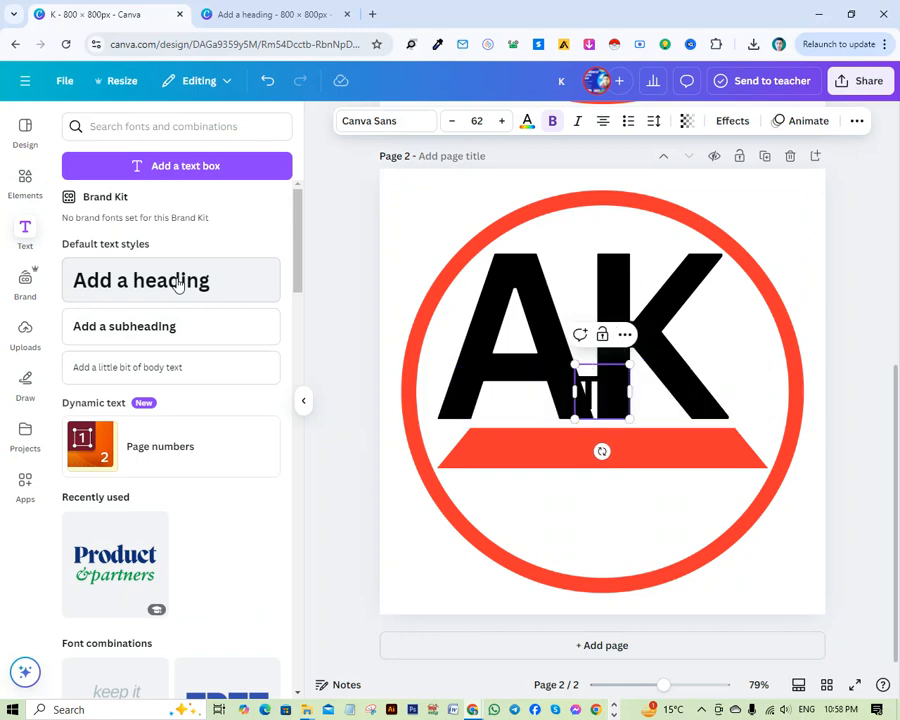
type("CH")
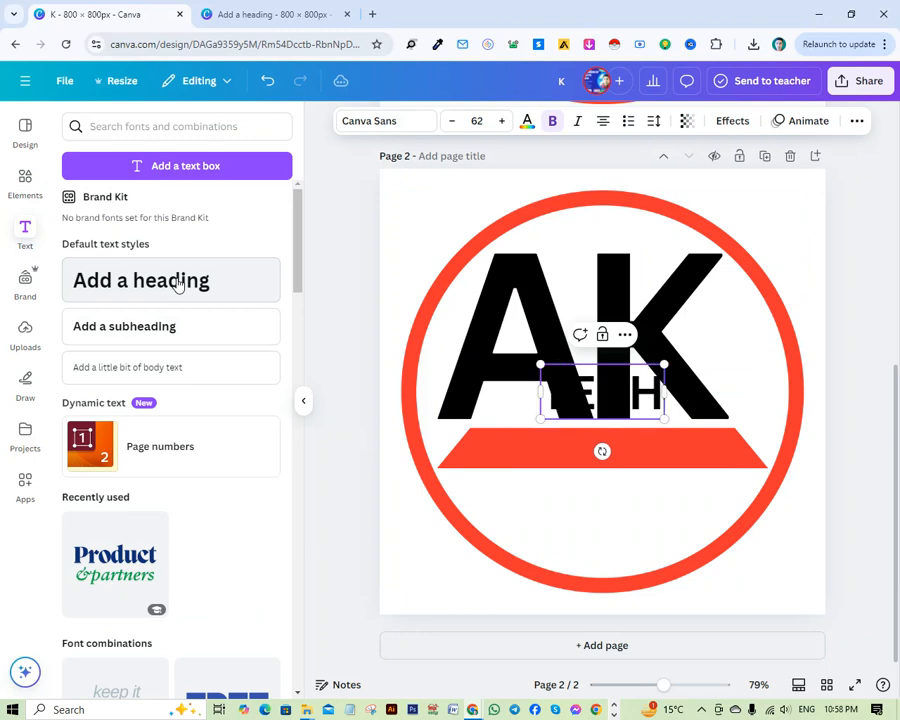
type("NOLOGY")
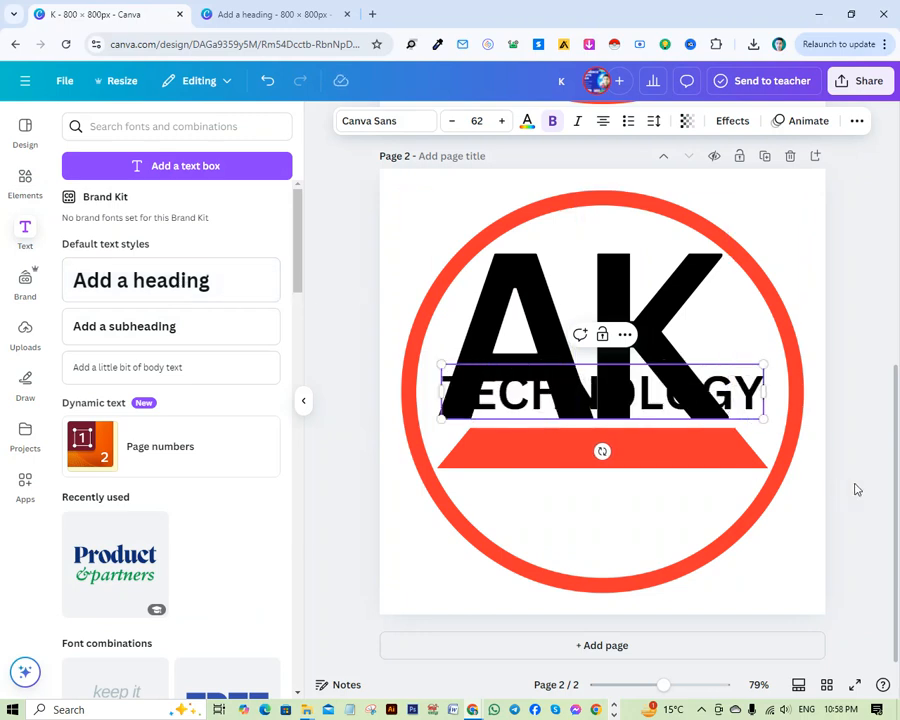
Shrink the TECHNOLOGY heading to font size 49.8 and centre it on the red banner.
left_click_drag(764, 365, 706, 400)
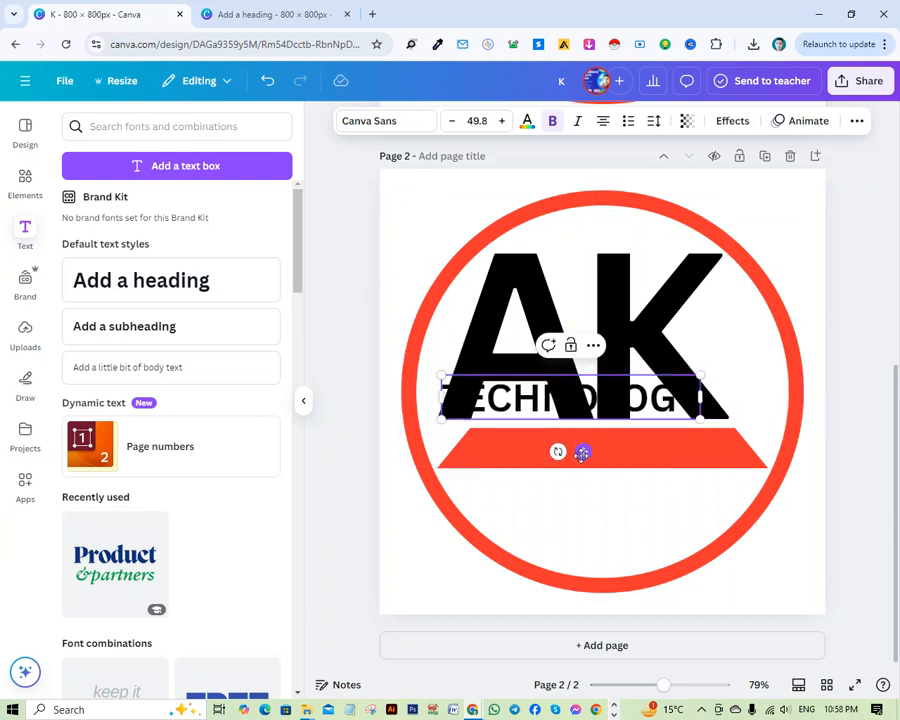
left_click_drag(580, 449, 615, 505)
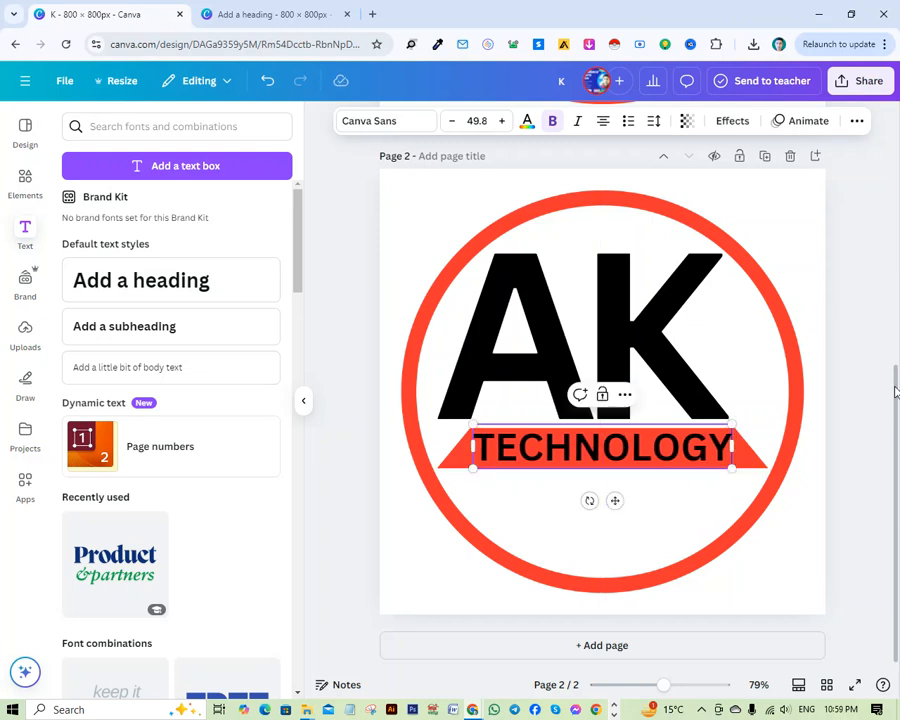
left_click(820, 486)
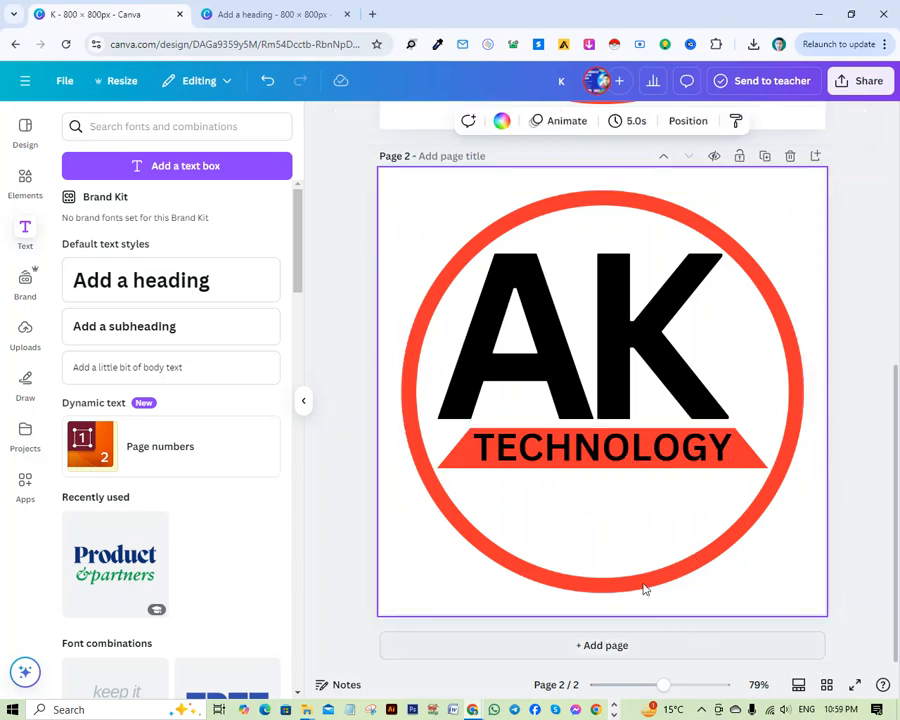
Change the TECHNOLOGY text colour to white.
left_click(589, 453)
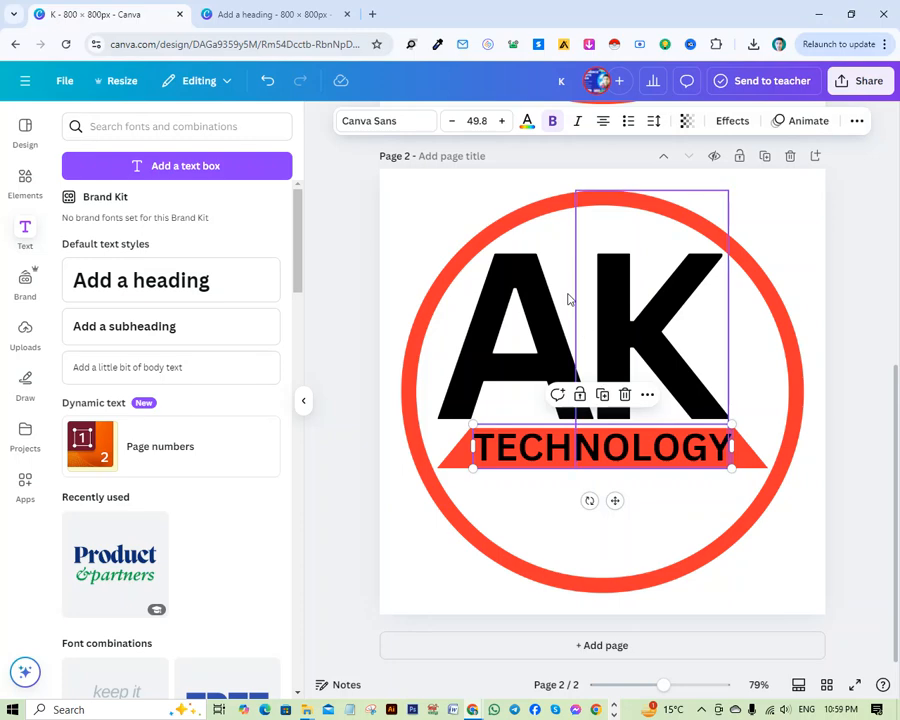
left_click(527, 122)
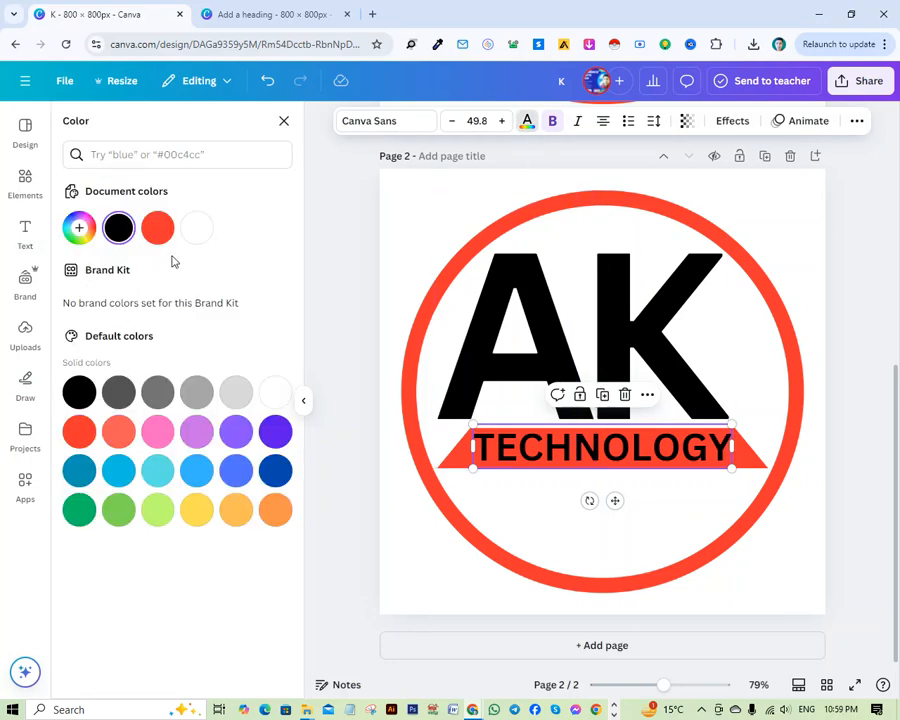
left_click(197, 230)
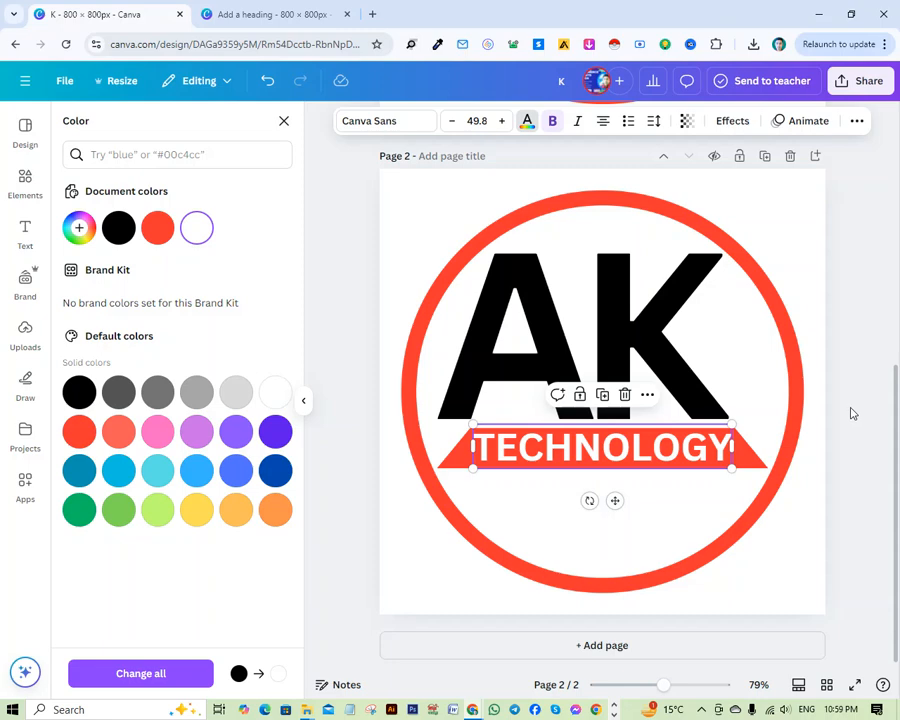
left_click(852, 314)
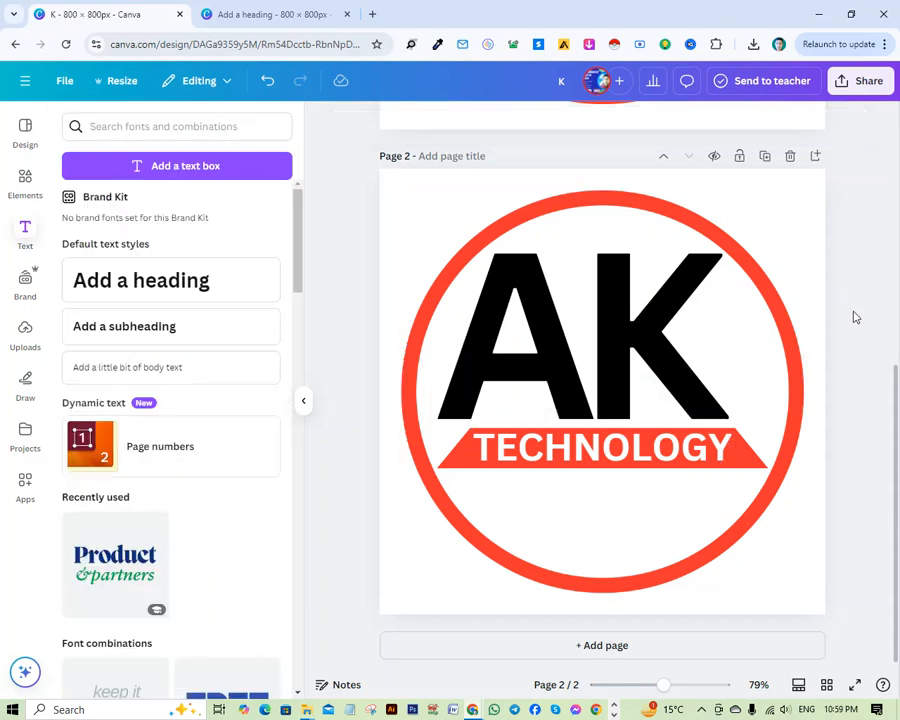
Recolour the trapezoid banner behind TECHNOLOGY from the default solid colours to violet.
scroll(836, 430, "up", 5)
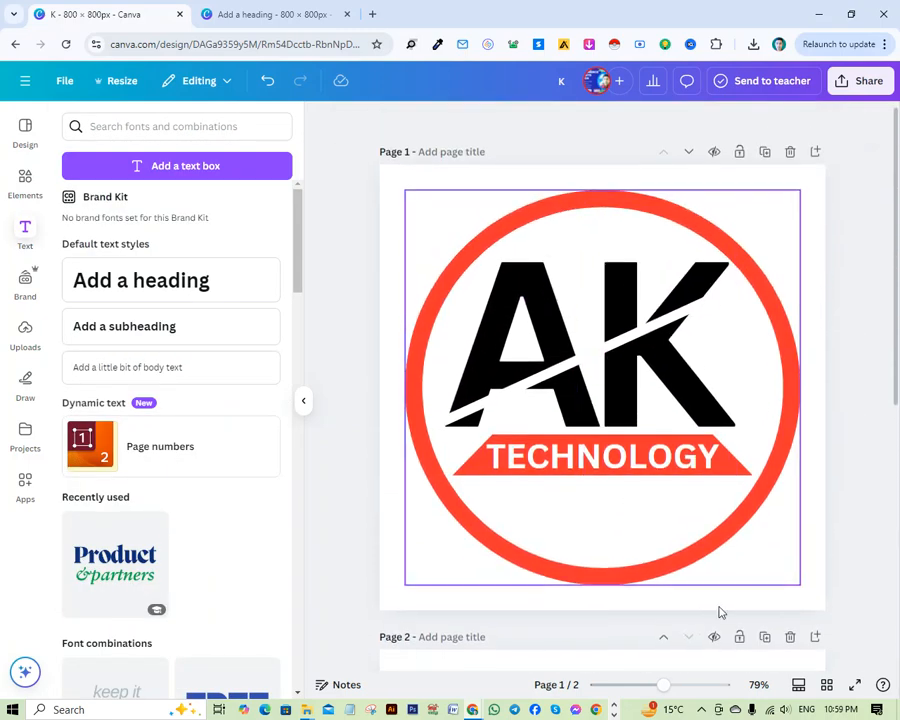
scroll(719, 609, "down", 5)
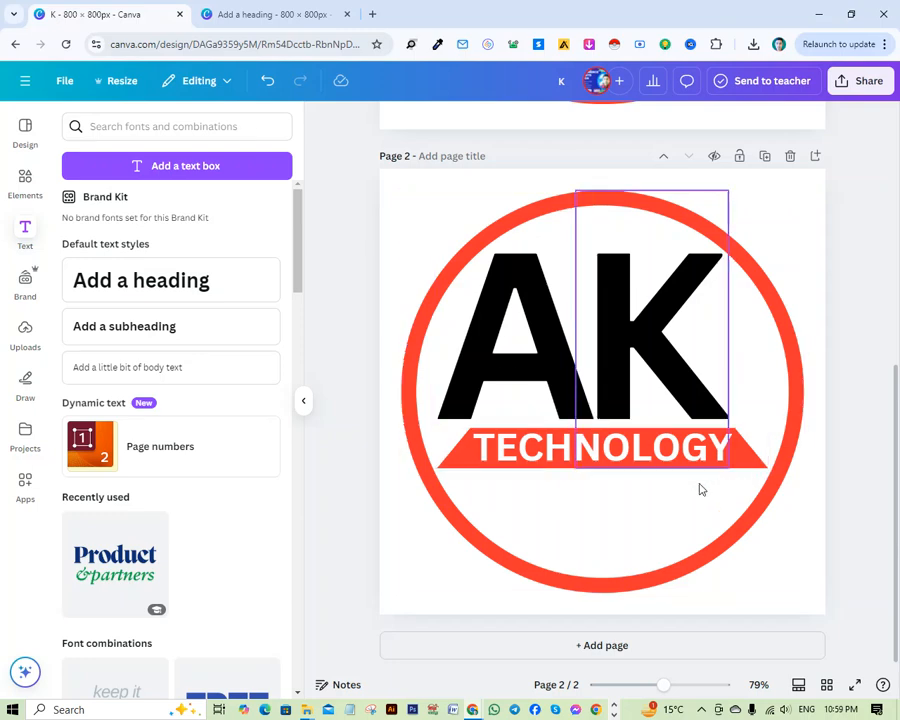
left_click(751, 465)
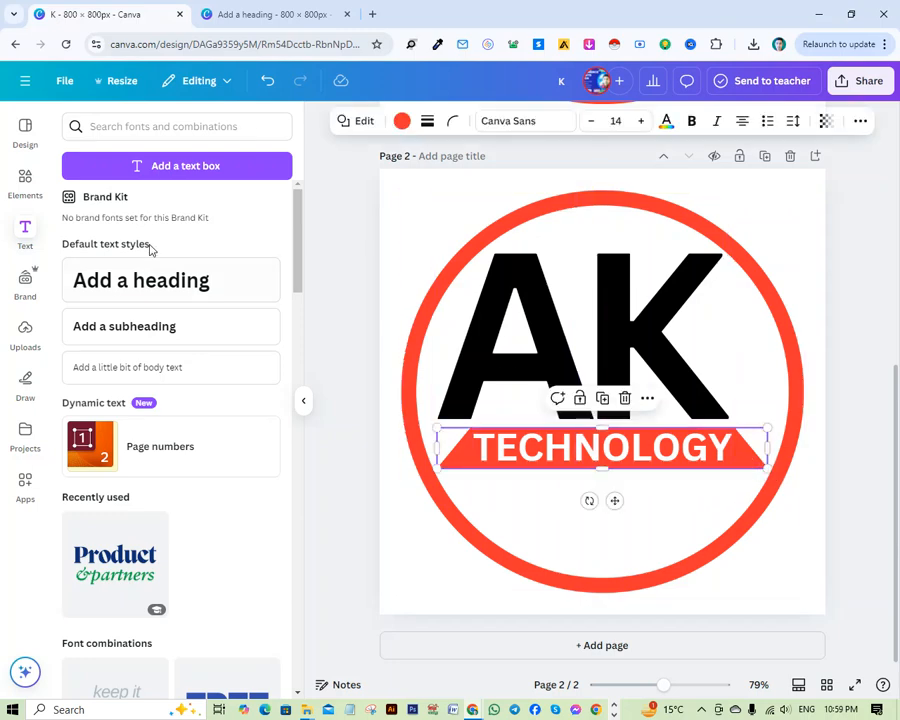
left_click(402, 121)
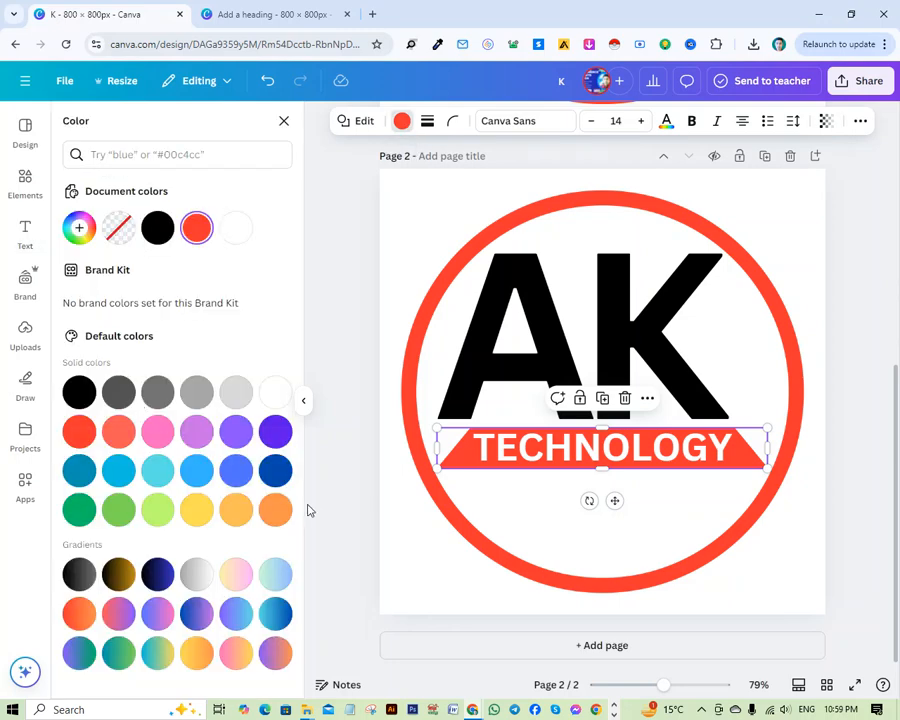
left_click(272, 431)
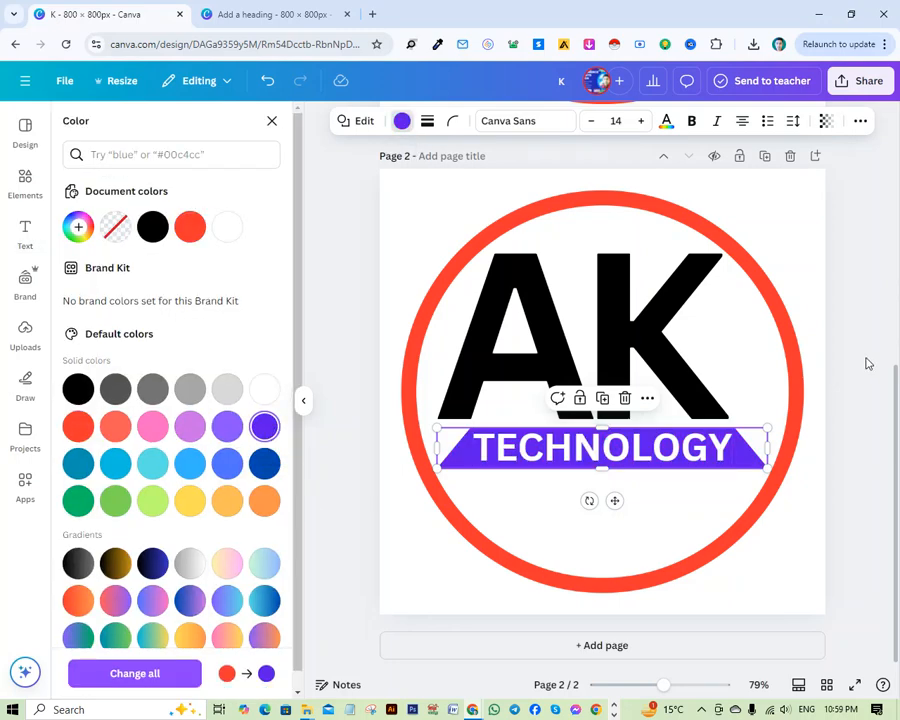
left_click(866, 363)
Add a square shape to the AK logo on page 2.
scroll(734, 594, "up", 5)
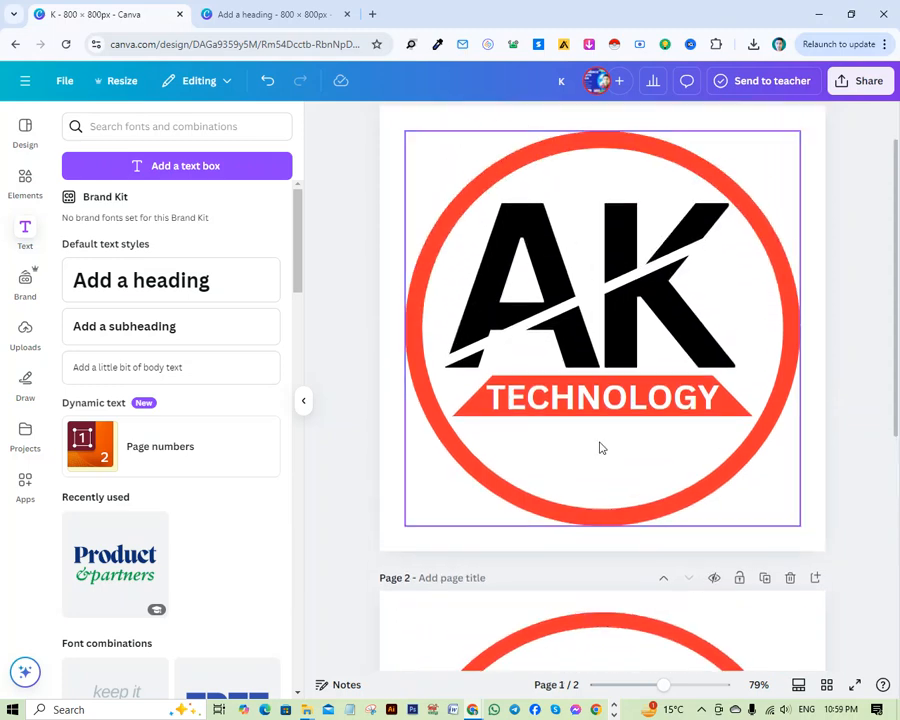
scroll(600, 448, "down", 5)
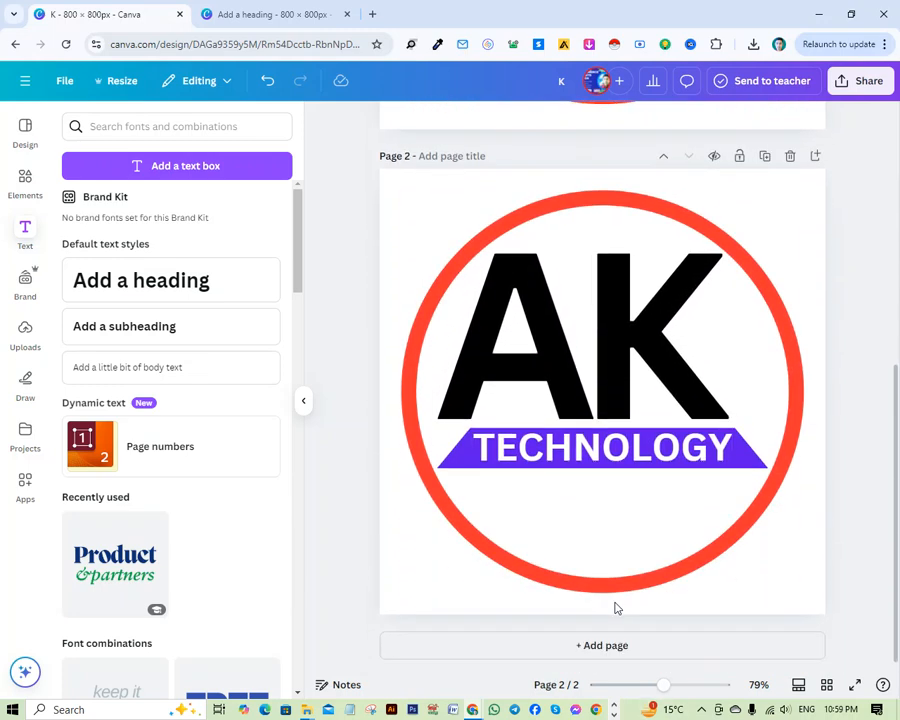
scroll(585, 560, "up", 2)
scroll(560, 520, "down", 2)
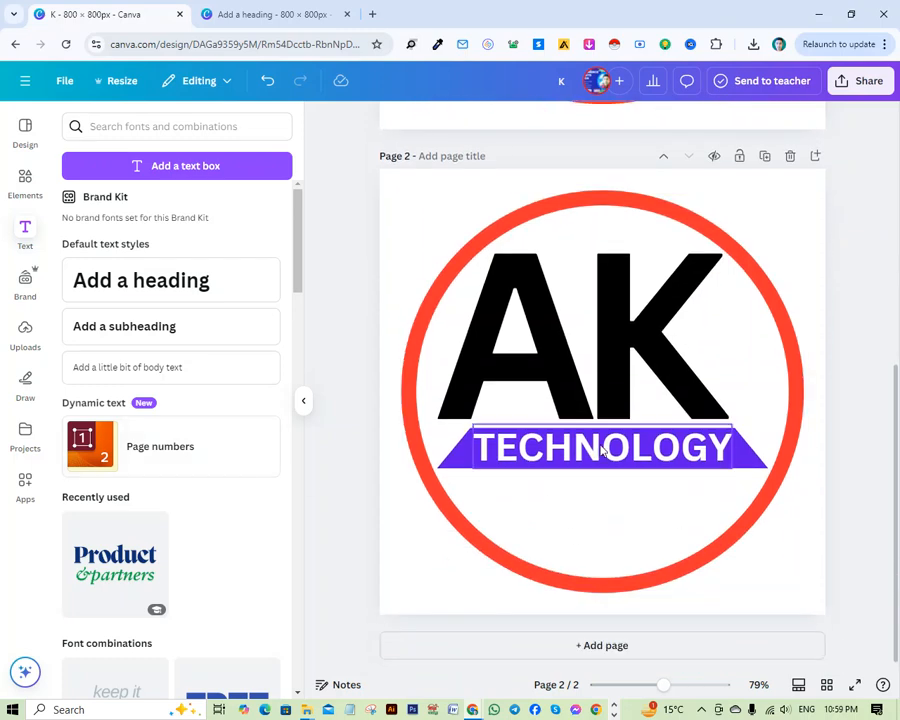
scroll(595, 470, "up", 5)
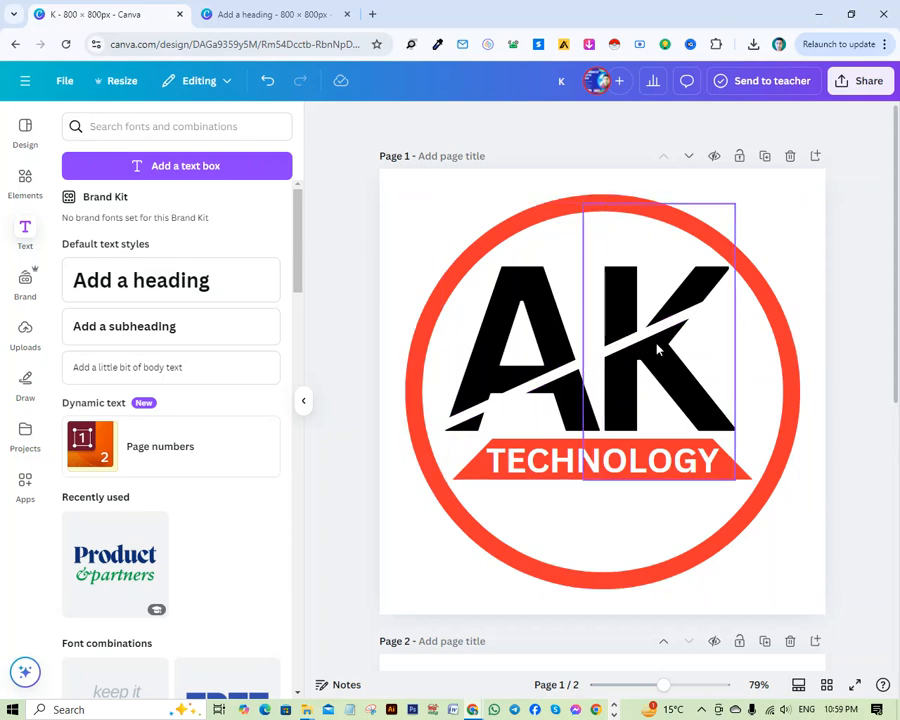
scroll(600, 600, "down", 5)
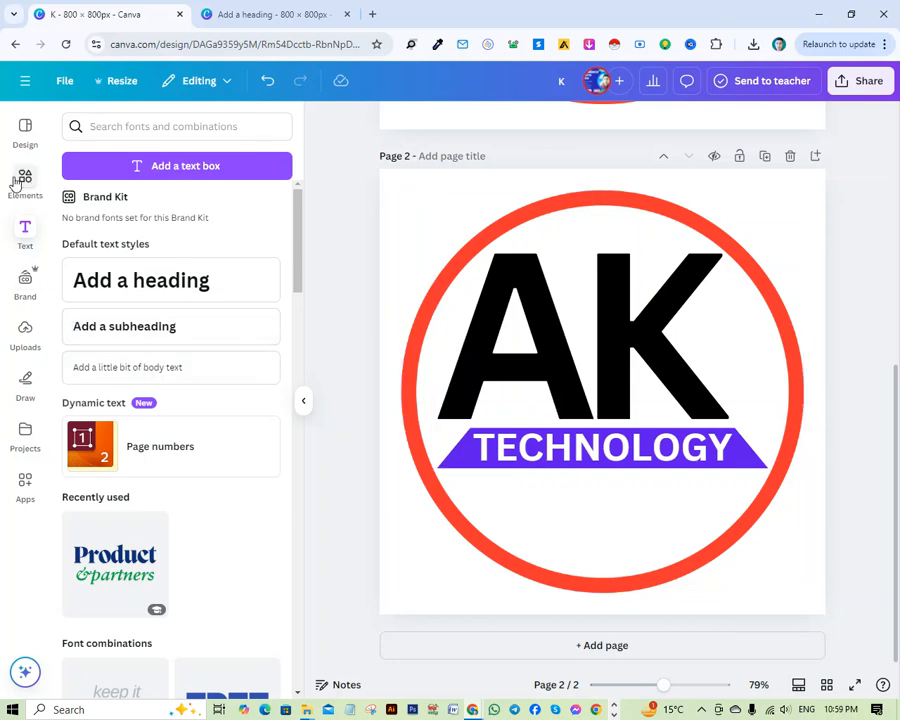
left_click(18, 180)
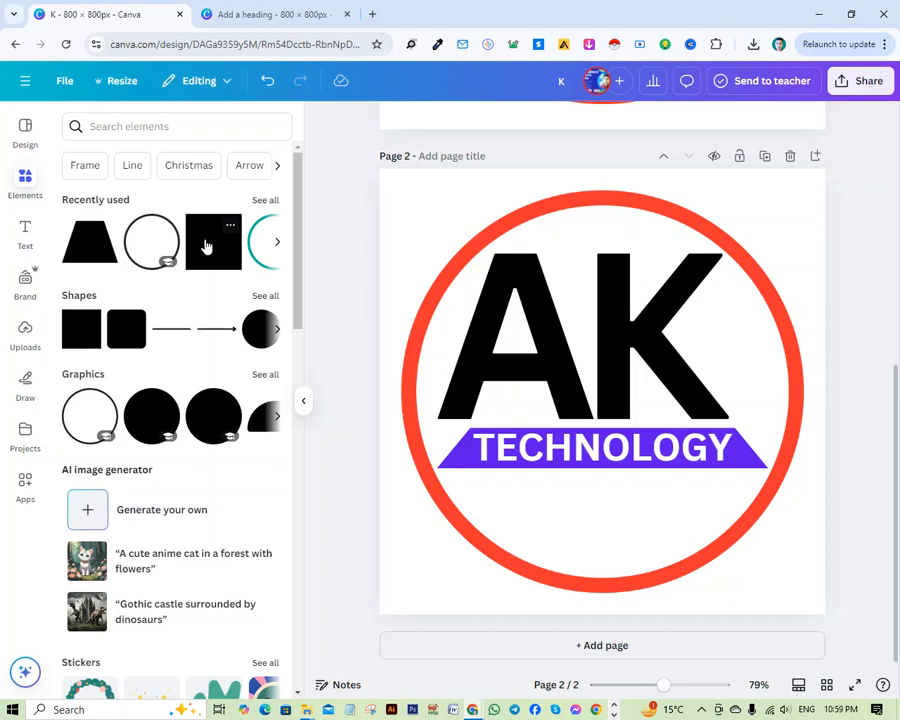
left_click(95, 338)
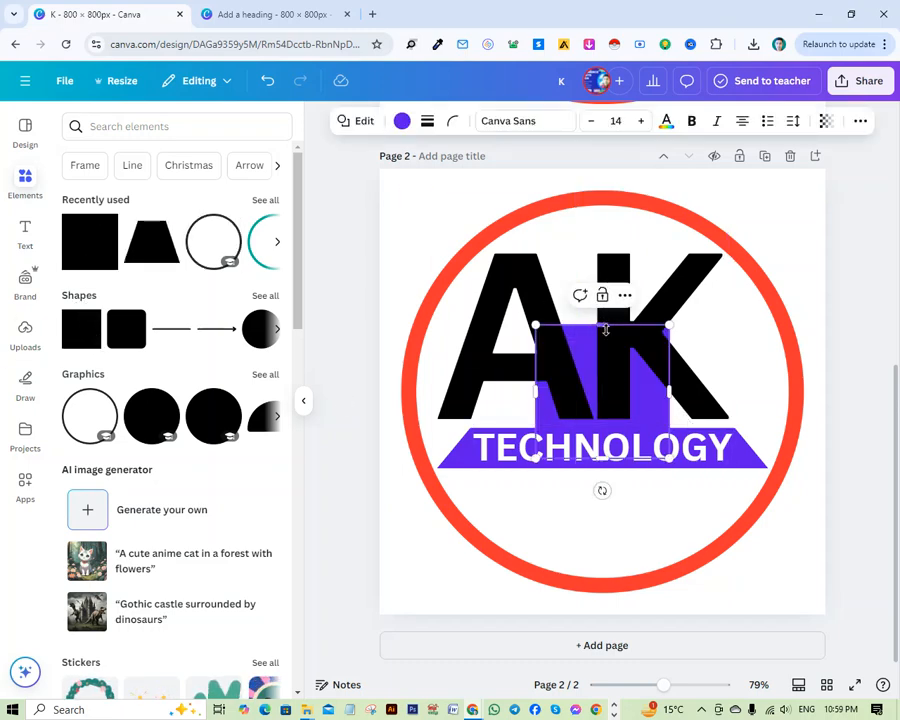
Flatten the square into a thin bar, place it below the TECHNOLOGY banner and lengthen it to roughly the banner's width.
left_click_drag(605, 328, 613, 423)
left_click_drag(617, 488, 596, 568)
left_click_drag(581, 502, 583, 531)
left_click_drag(650, 531, 790, 533)
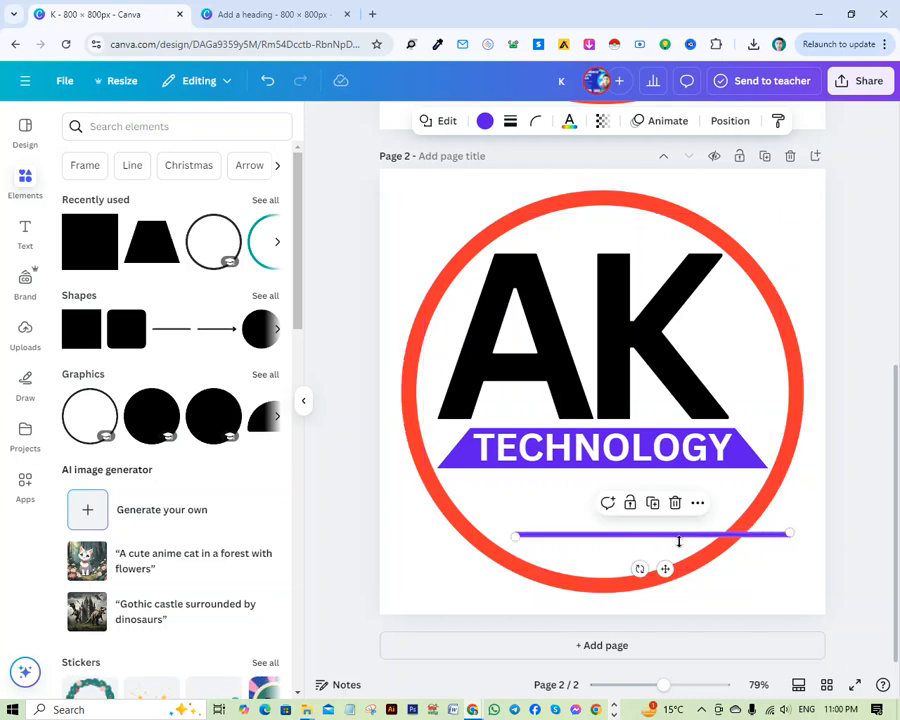
Tilt the thin bar so it rises to the right, lay it across AK and lengthen it past the K's upper arm.
left_click_drag(640, 569, 577, 391)
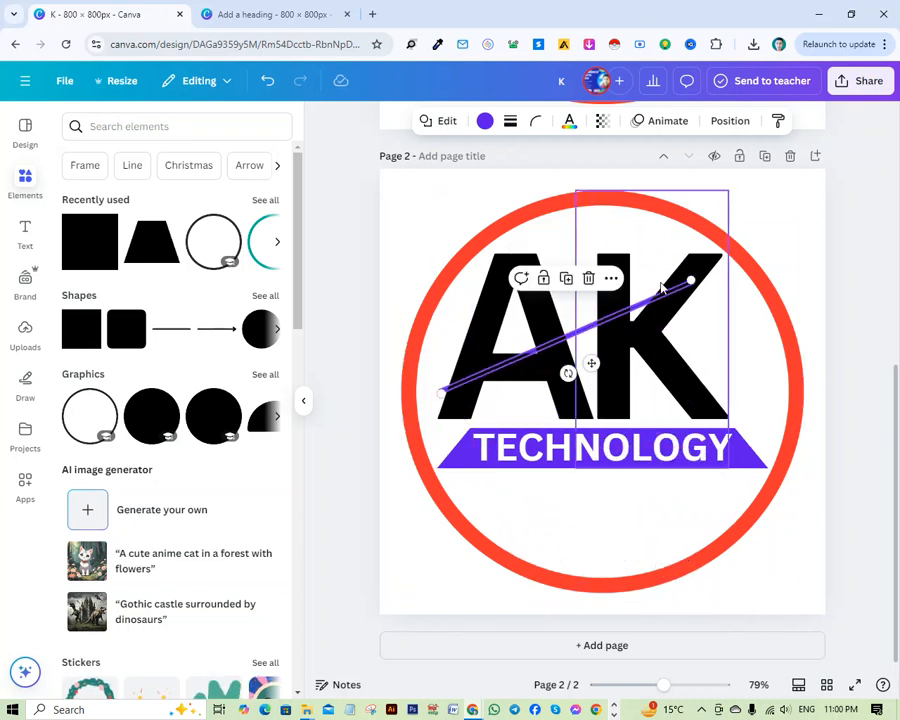
left_click_drag(692, 280, 735, 259)
left_click(622, 356)
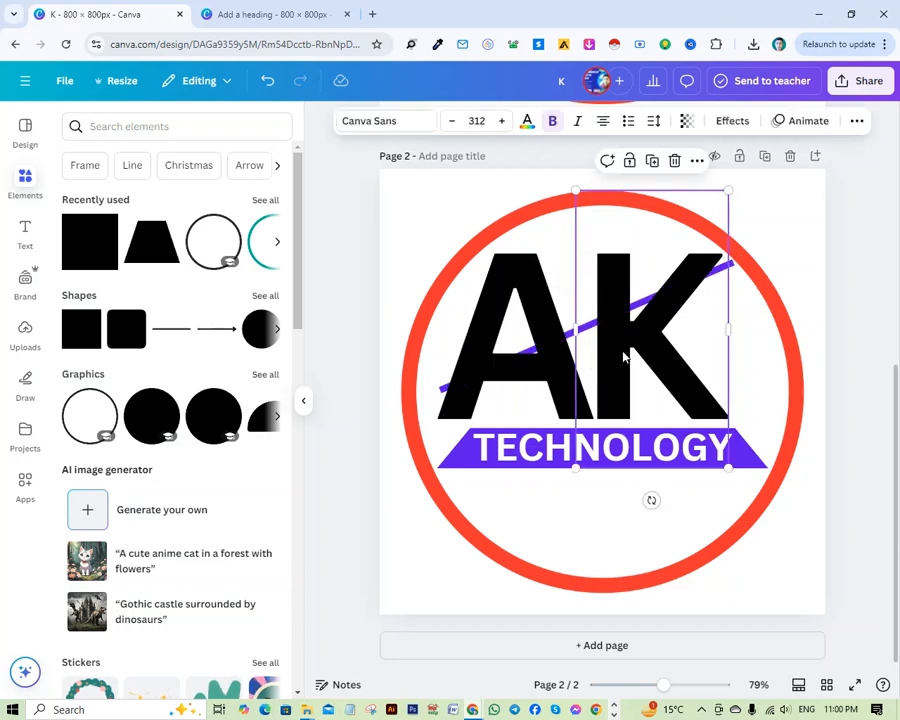
left_click(758, 282)
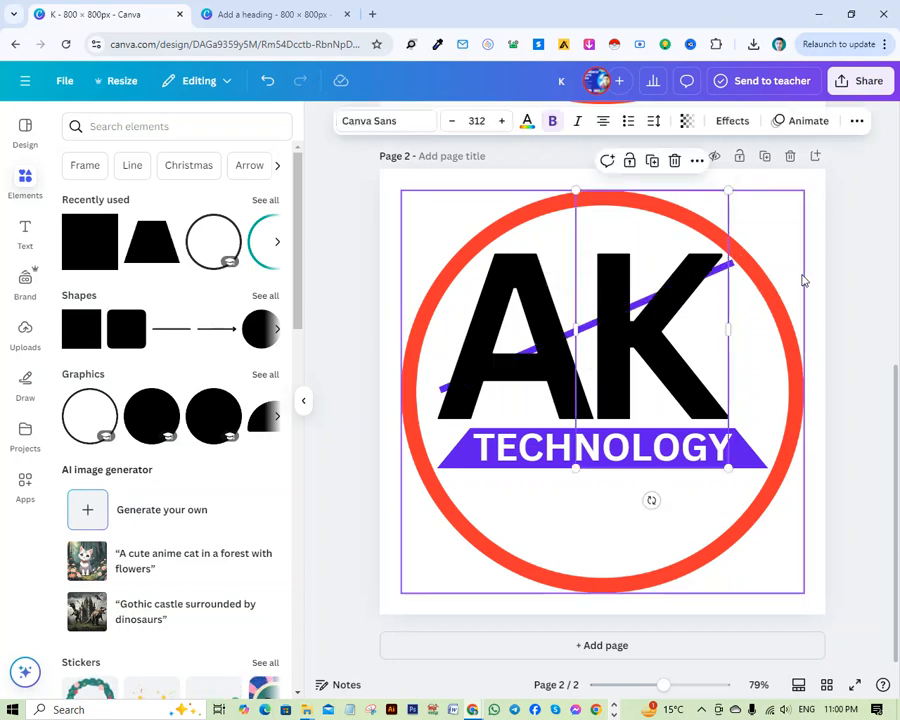
Move the tilted violet bar down and left so it crosses AK from the A's left foot to the K's upper arm.
left_click(731, 266)
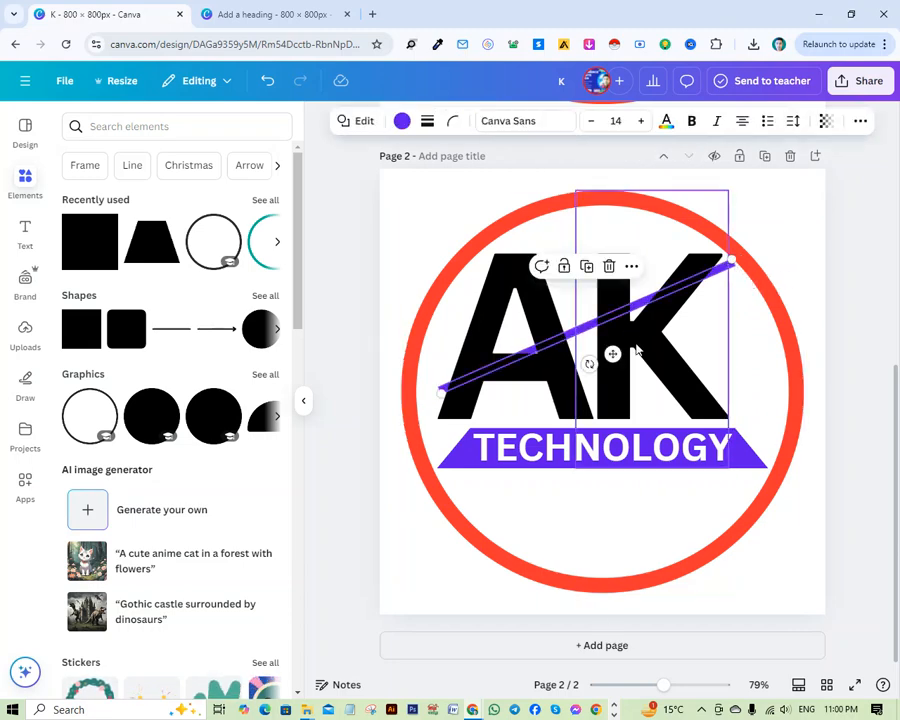
left_click_drag(615, 354, 608, 380)
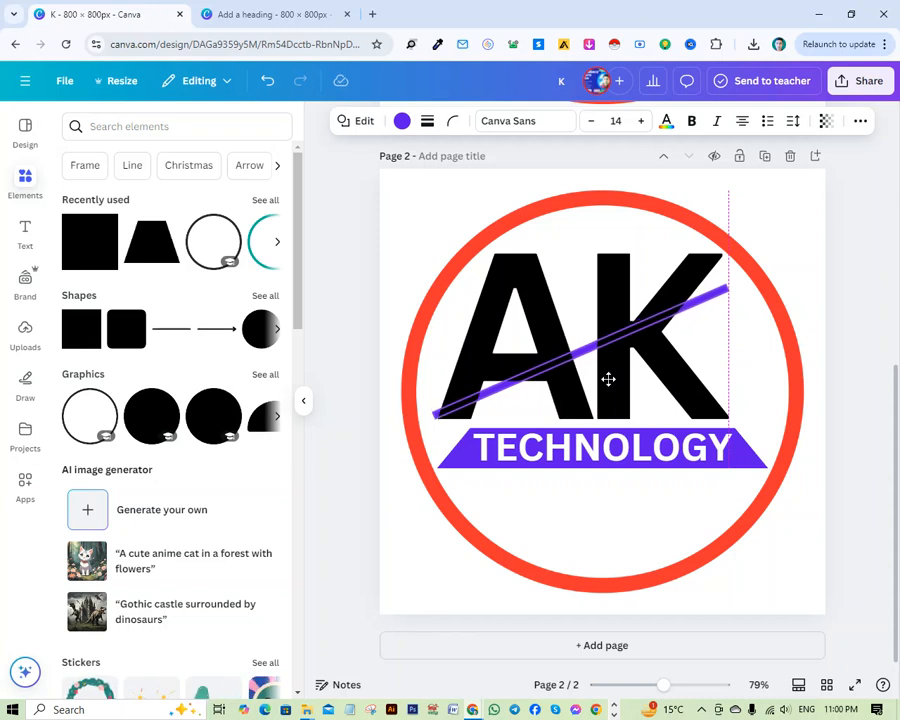
mouse_move(608, 378)
left_mouse_down()
mouse_move(583, 400)
mouse_move(596, 378)
left_mouse_up()
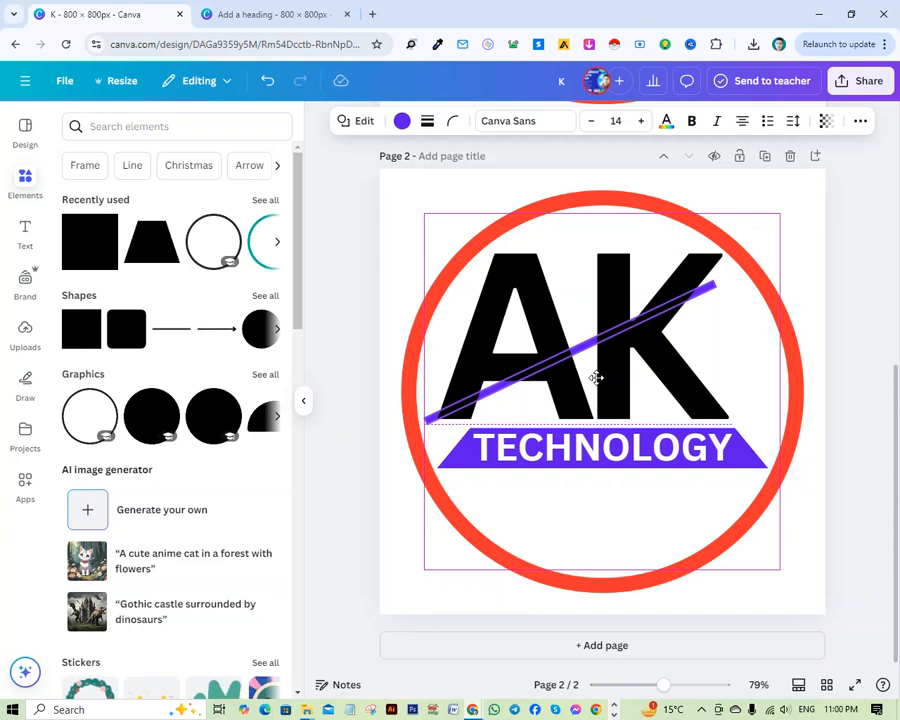
left_click_drag(596, 378, 596, 378)
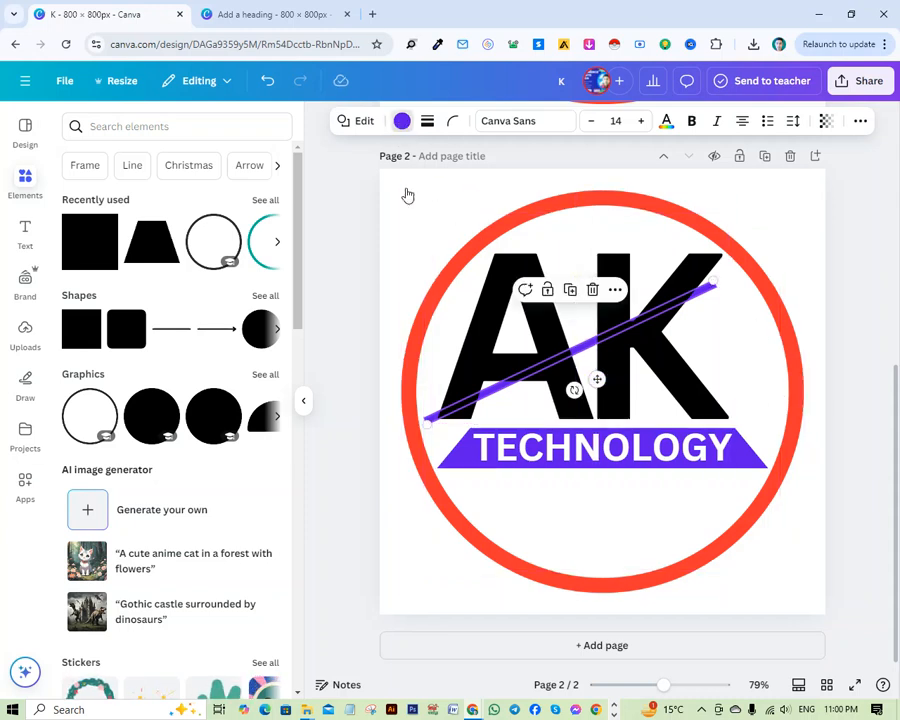
Recolour the tilted bar across AK from violet to white using the document colours.
left_click(402, 120)
left_click(276, 230)
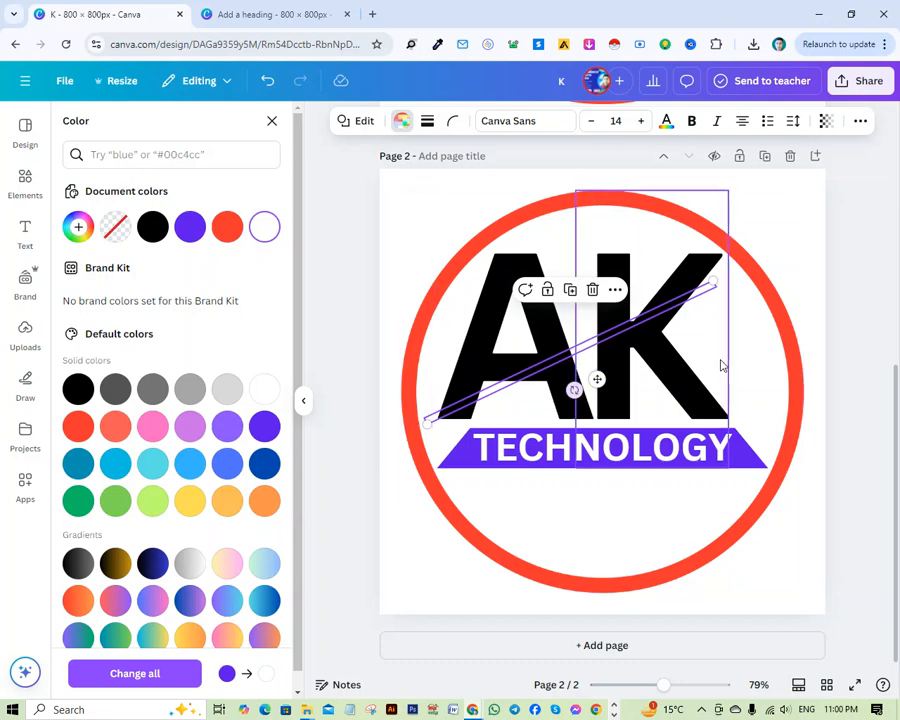
scroll(760, 350, "up", 2)
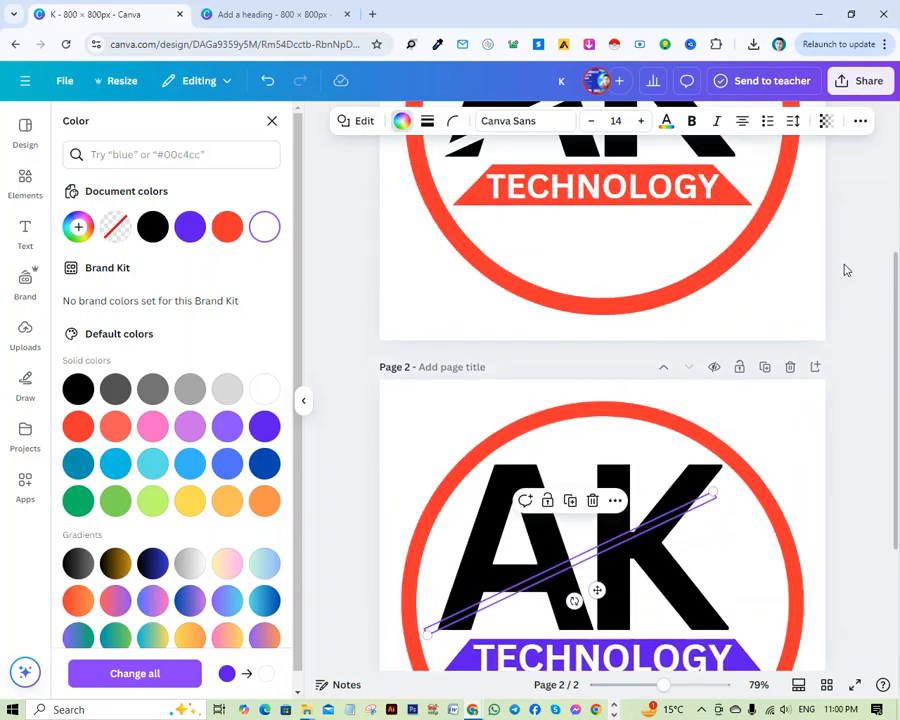
left_click(847, 270)
scroll(629, 307, "up", 3)
scroll(660, 555, "down", 3)
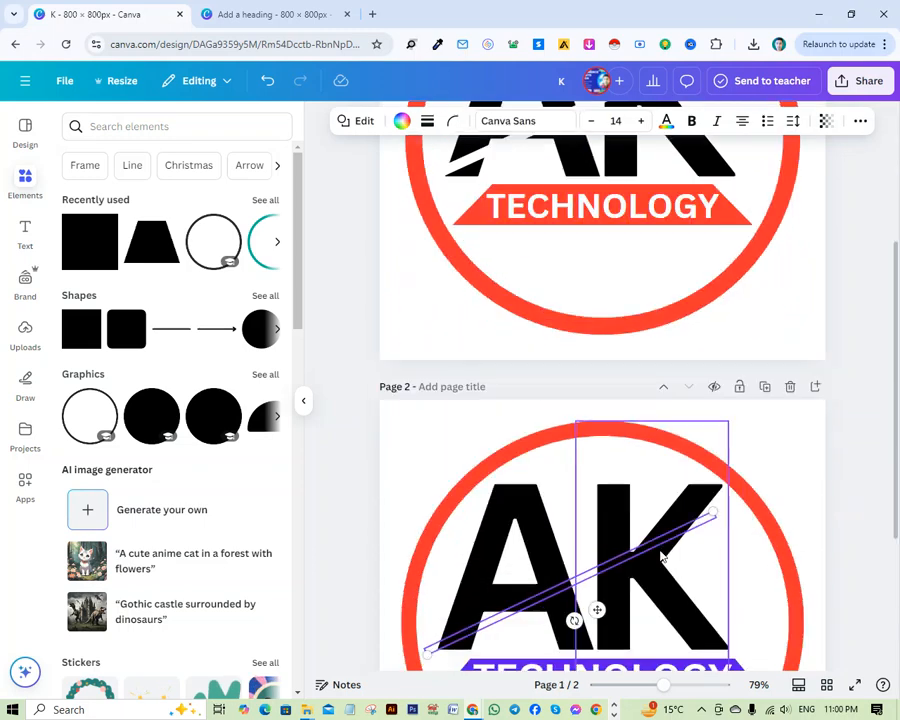
Bring the white bar to the front so it cuts through the A and K on page 2.
scroll(660, 555, "down", 2)
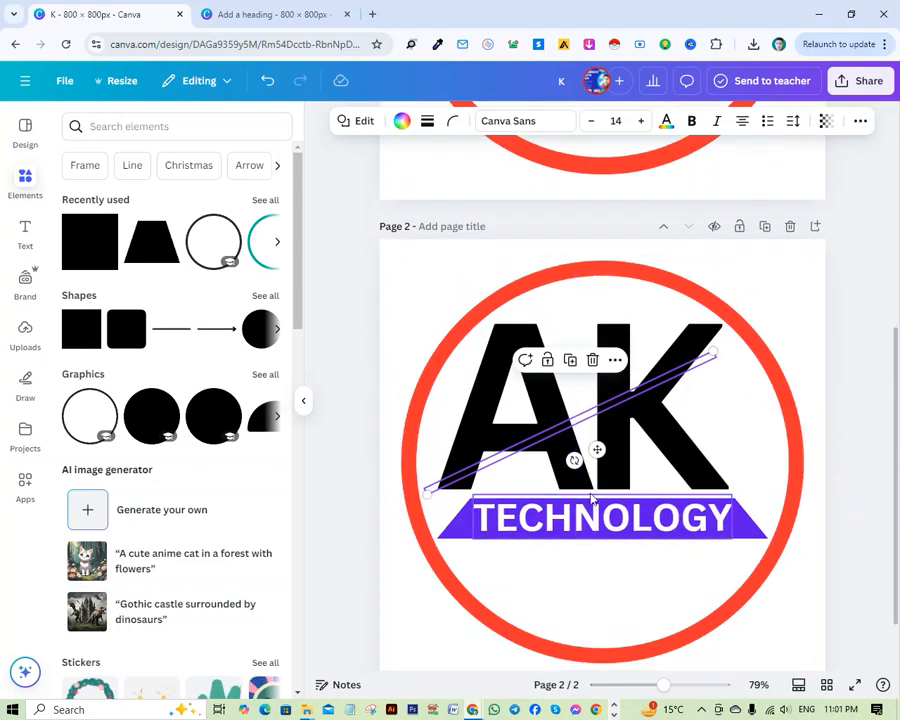
right_click(585, 420)
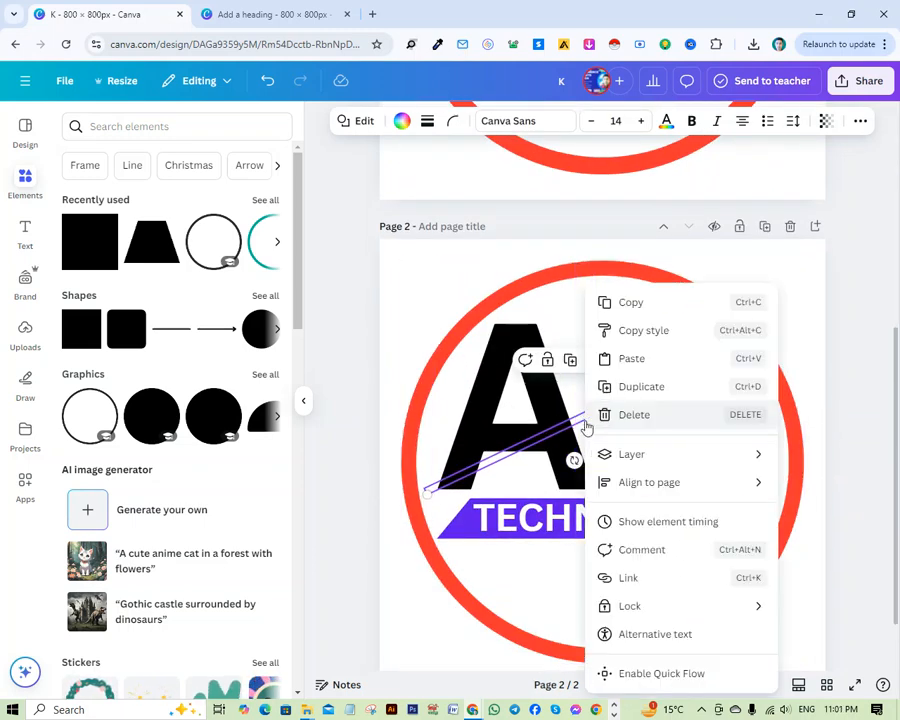
mouse_move(629, 460)
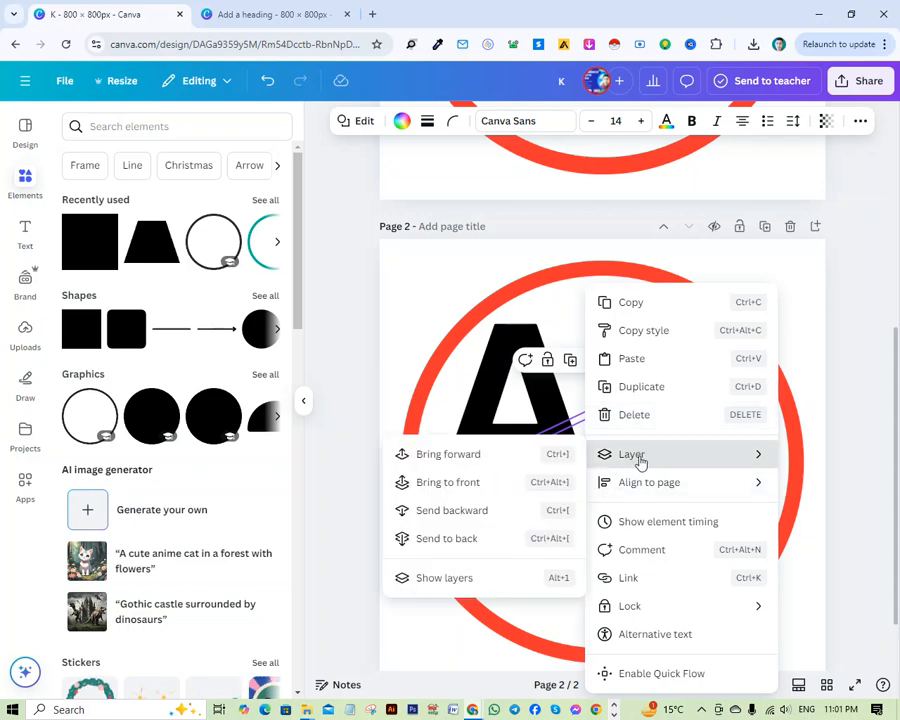
left_click(450, 483)
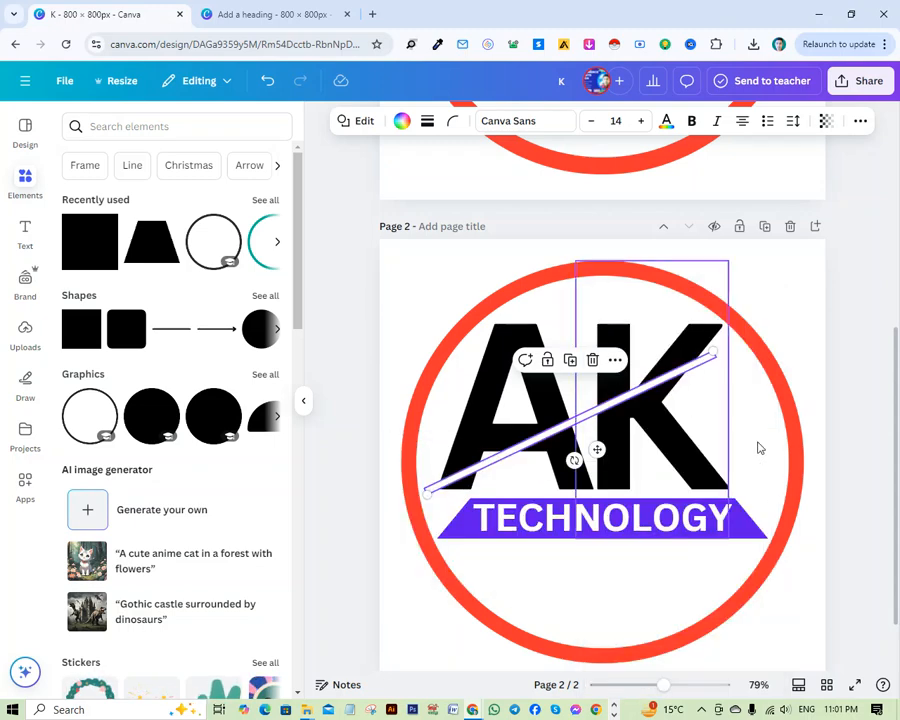
left_click(880, 361)
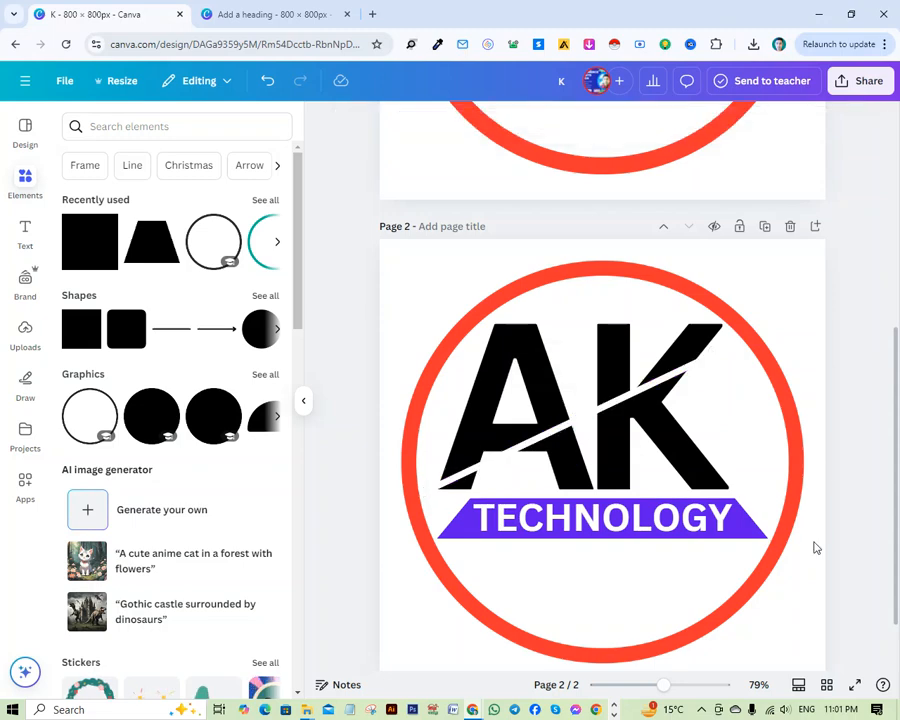
Compare the slash and lettering of the page 2 logo with the original logo on page 1.
scroll(822, 555, "up", 5)
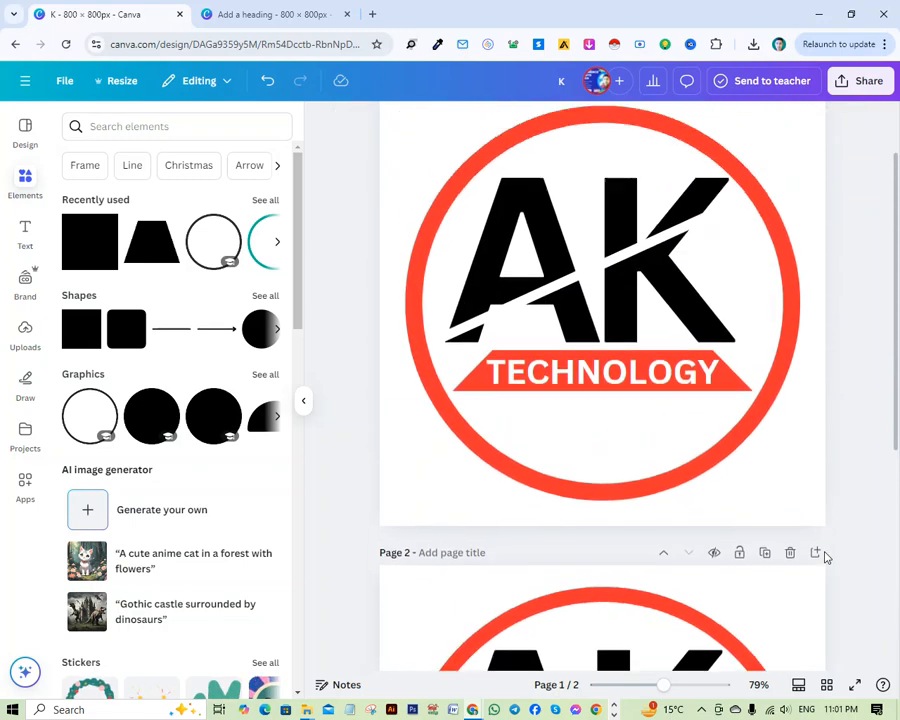
scroll(634, 520, "down", 5)
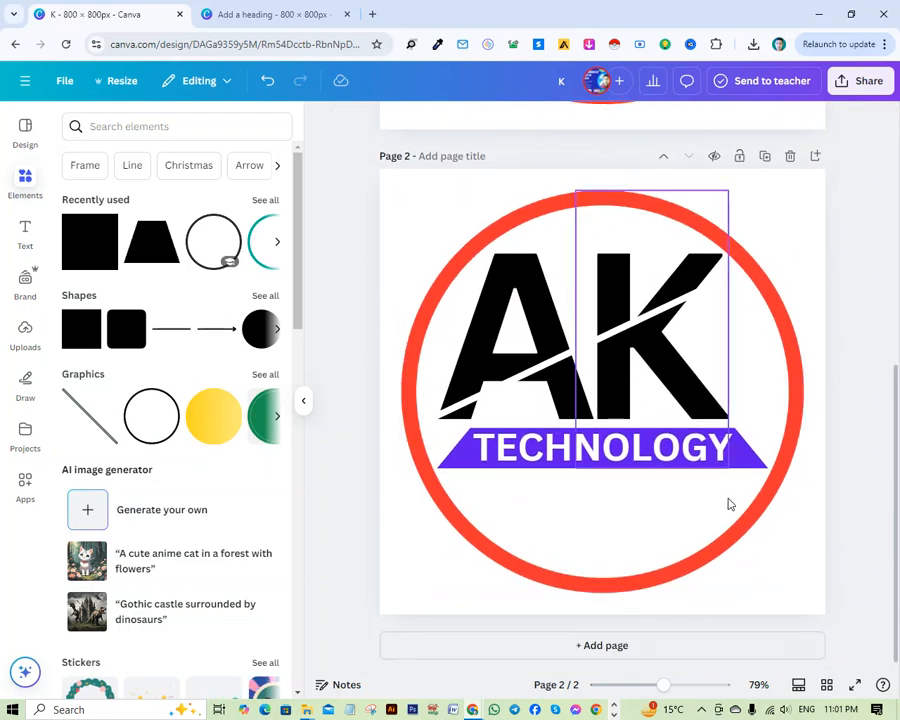
scroll(755, 543, "up", 3)
scroll(750, 547, "up", 2)
scroll(540, 464, "down", 5)
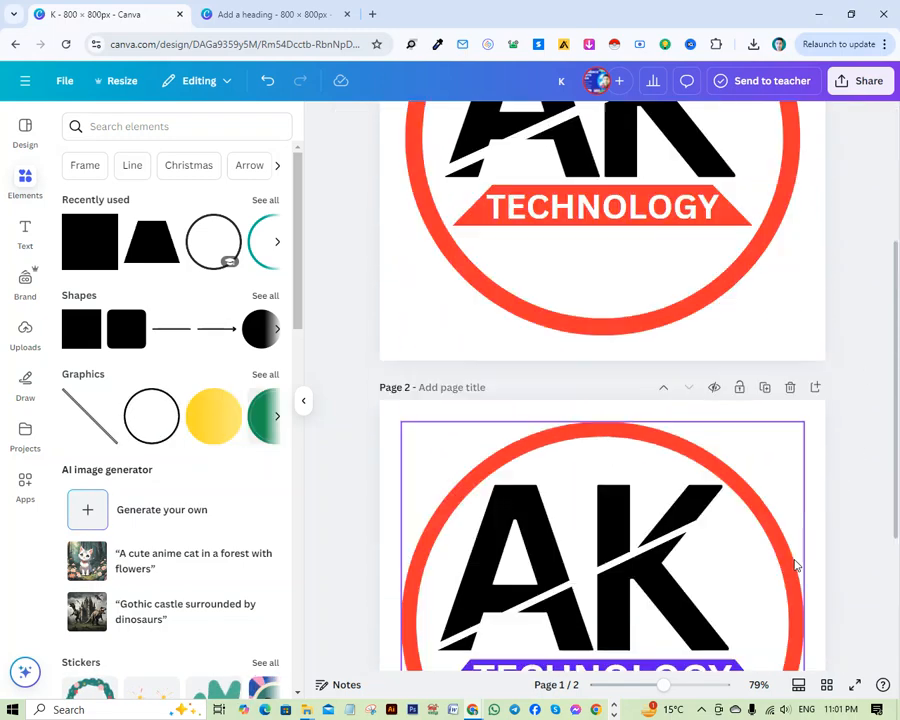
scroll(680, 598, "up", 4)
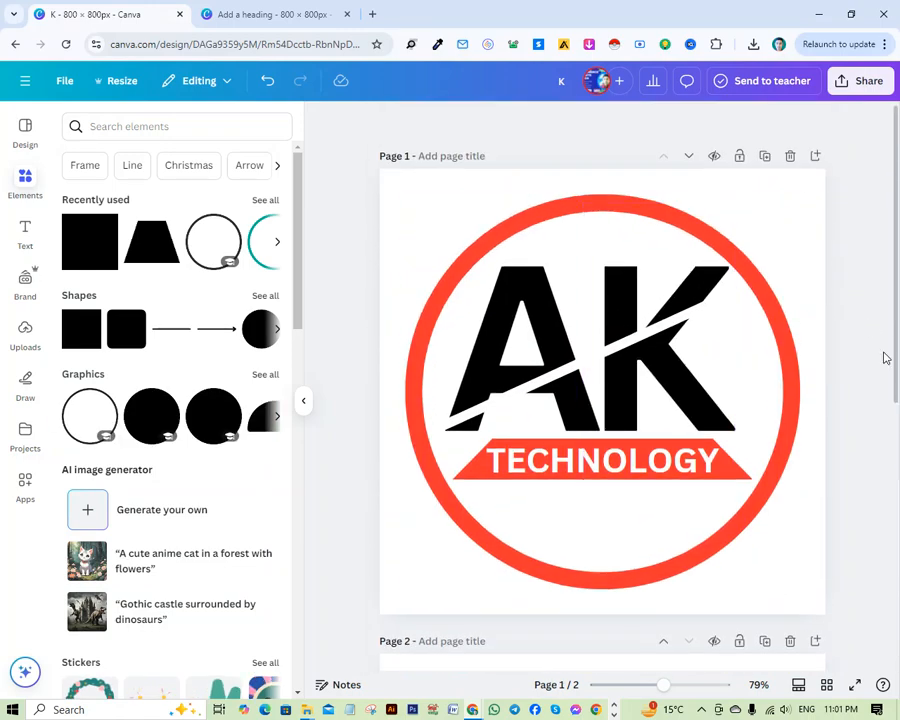
scroll(670, 470, "down", 3)
scroll(658, 510, "down", 2)
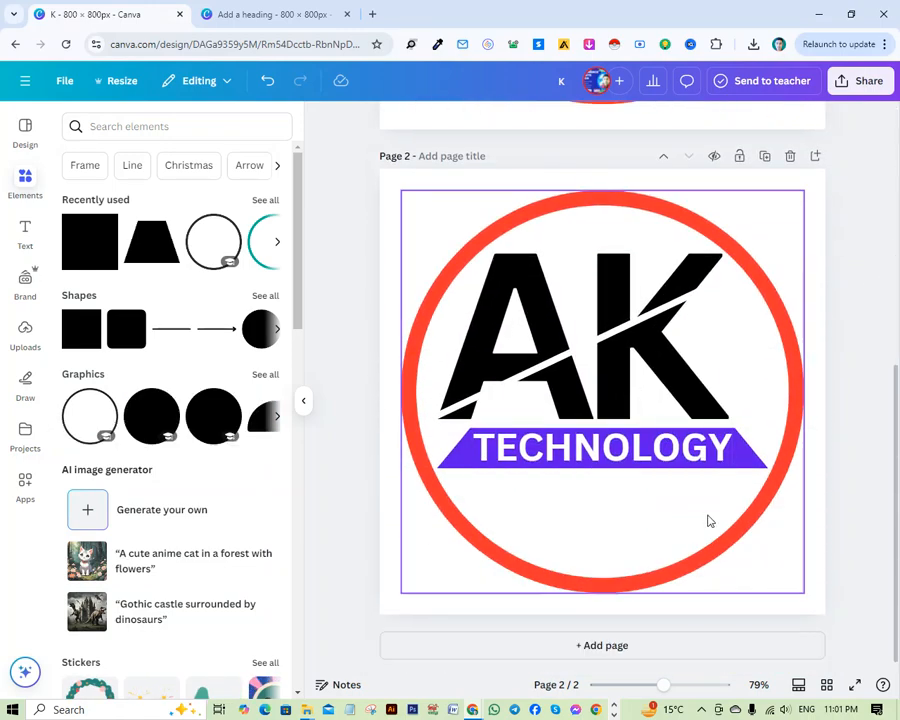
scroll(754, 539, "up", 4)
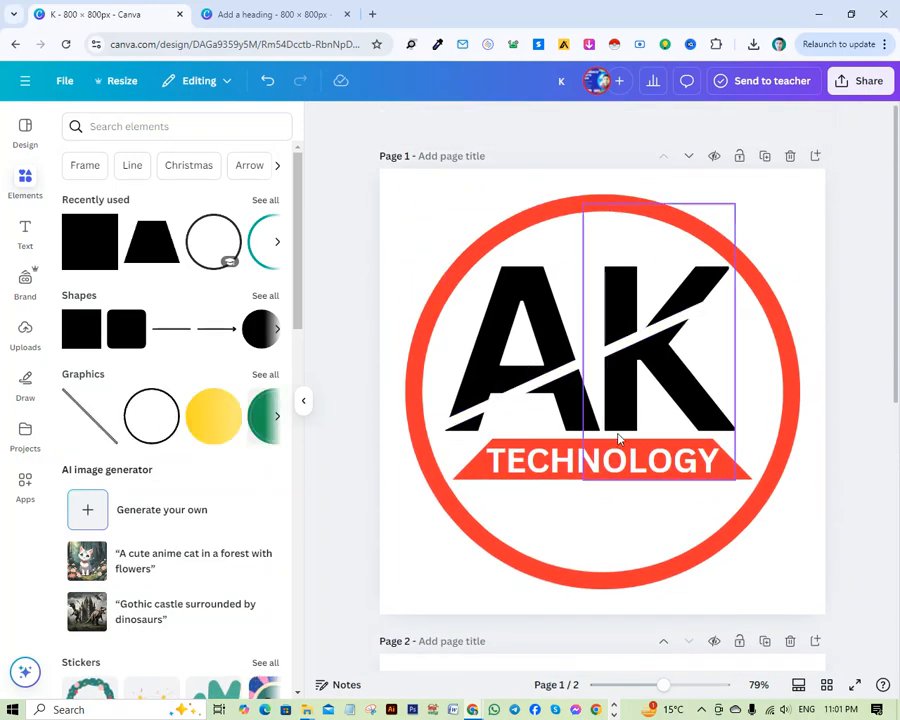
scroll(625, 470, "down", 3)
scroll(640, 500, "down", 2)
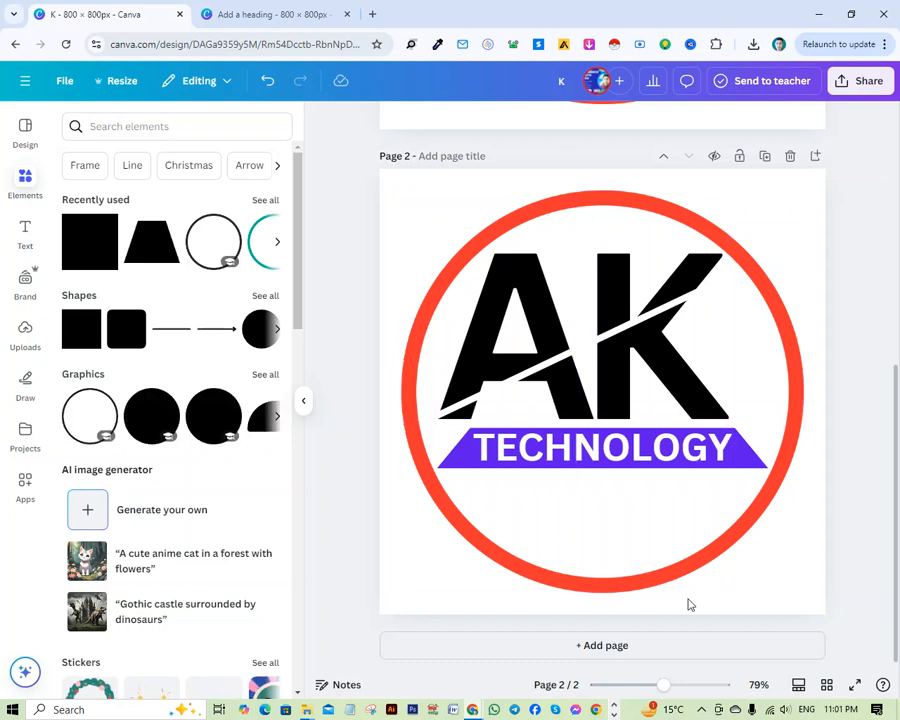
scroll(630, 480, "up", 7)
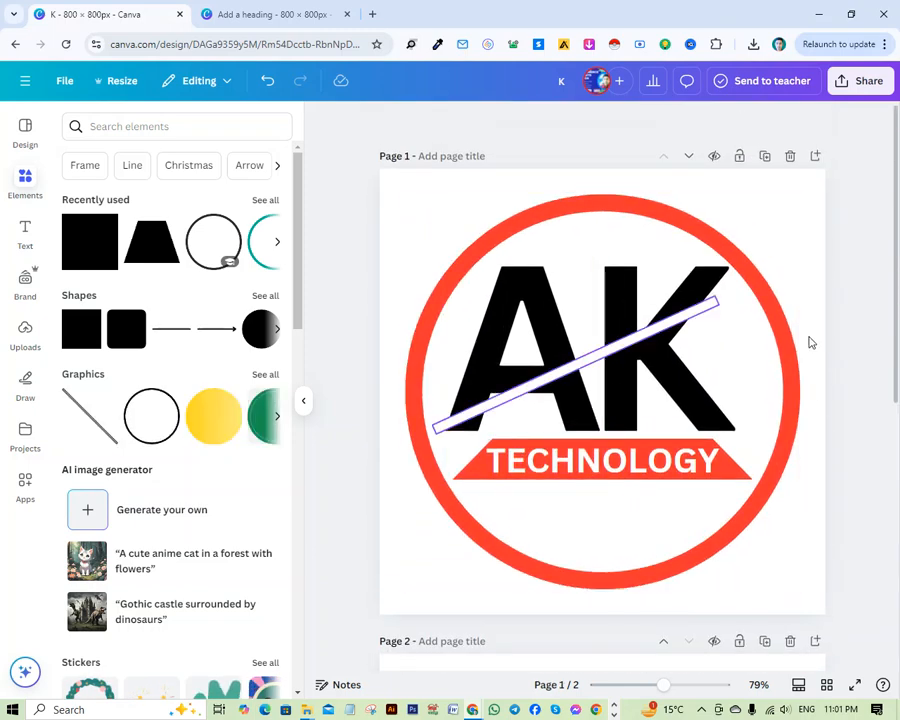
scroll(741, 521, "down", 7)
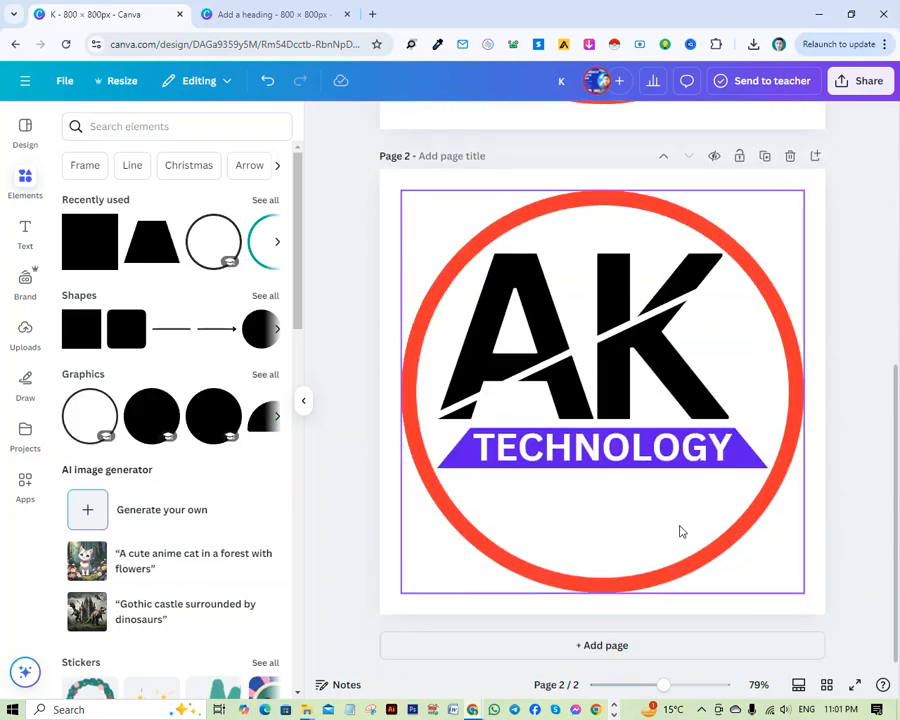
scroll(790, 560, "up", 7)
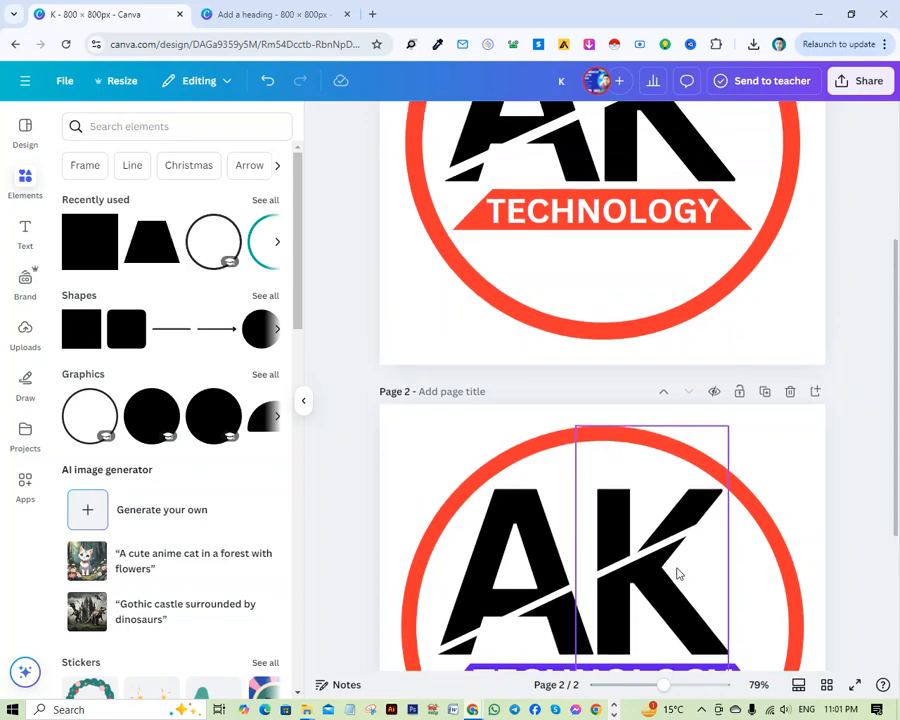
scroll(699, 500, "down", 5)
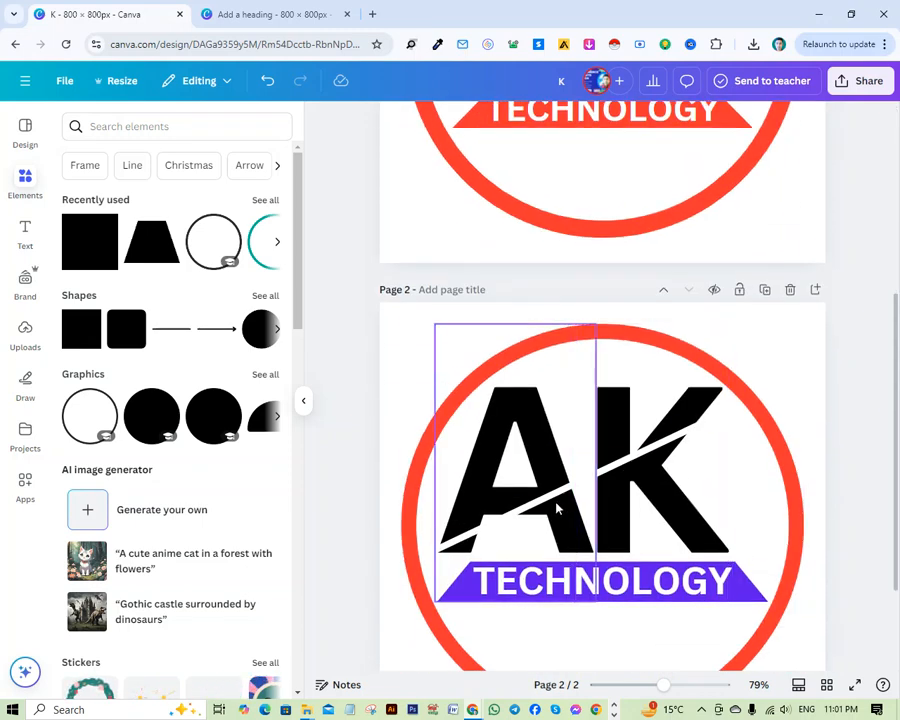
Thicken the white diagonal bar across AK on page 2 slightly.
left_click(551, 503)
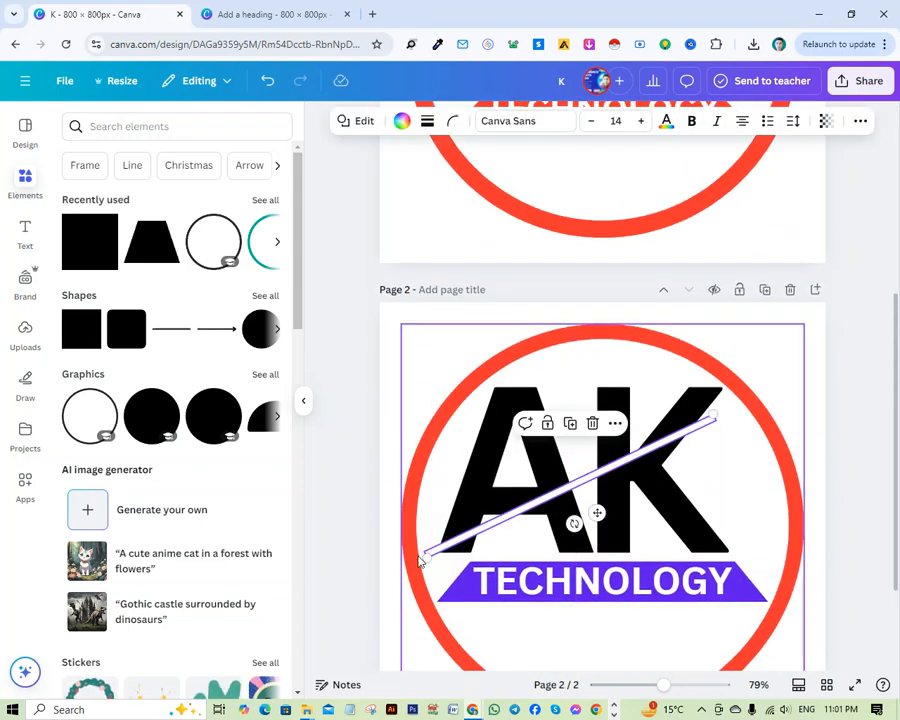
left_click_drag(420, 551, 424, 548)
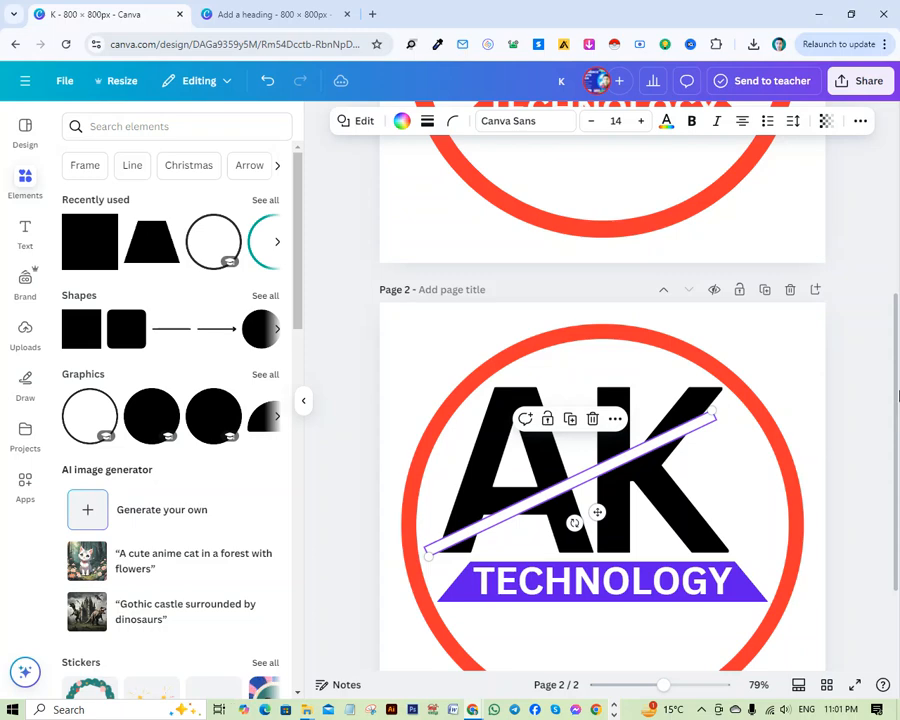
left_click(866, 387)
Check the slash thickness and banner colour on page 2 against the page 1 logo.
scroll(863, 385, "up", 5)
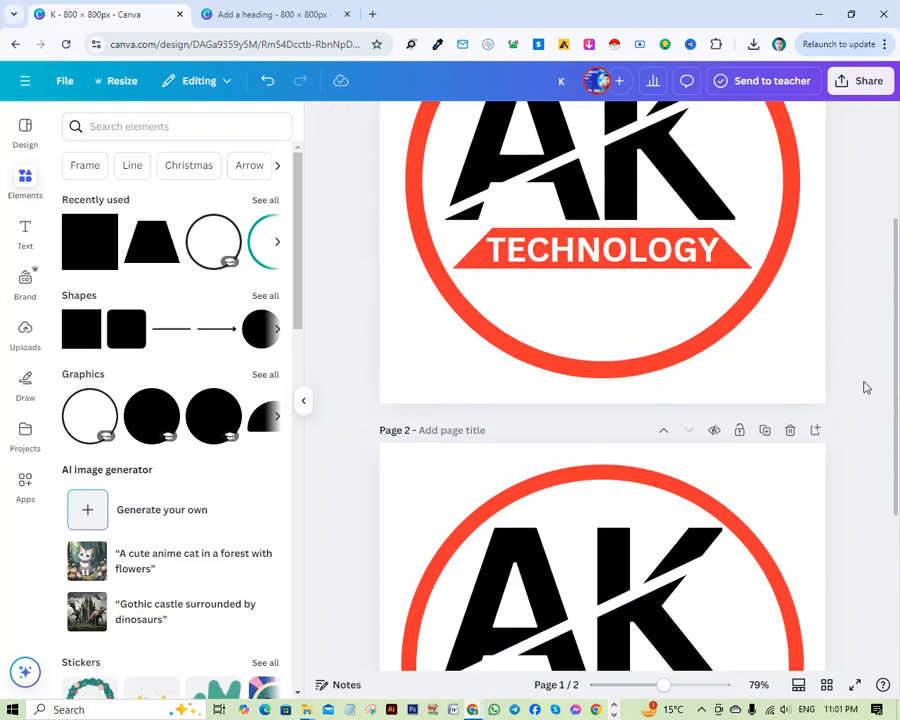
scroll(620, 410, "down", 2)
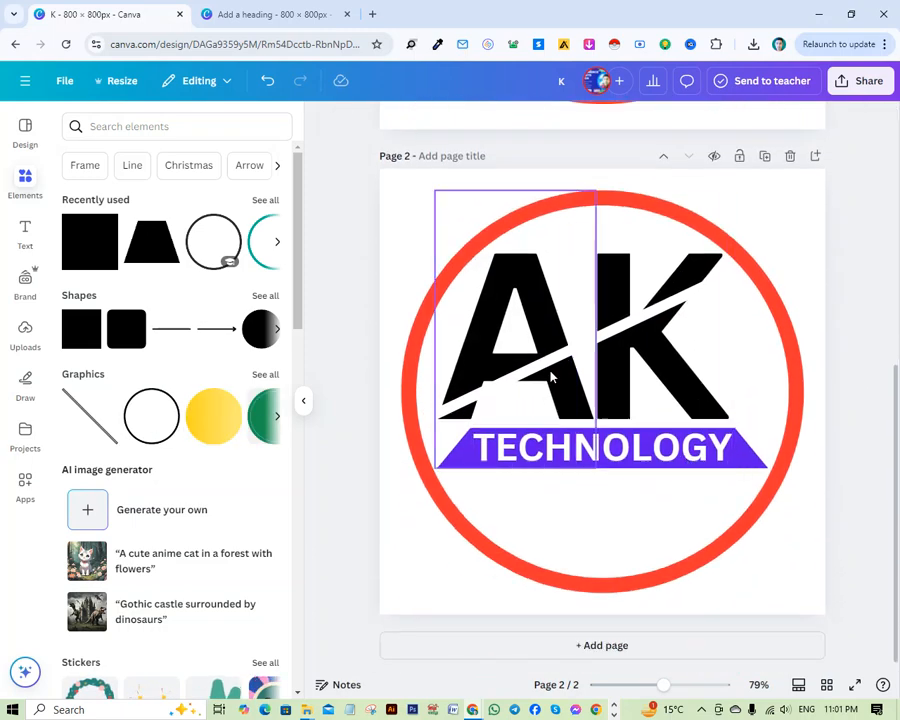
scroll(843, 406, "up", 1)
scroll(735, 354, "up", 3)
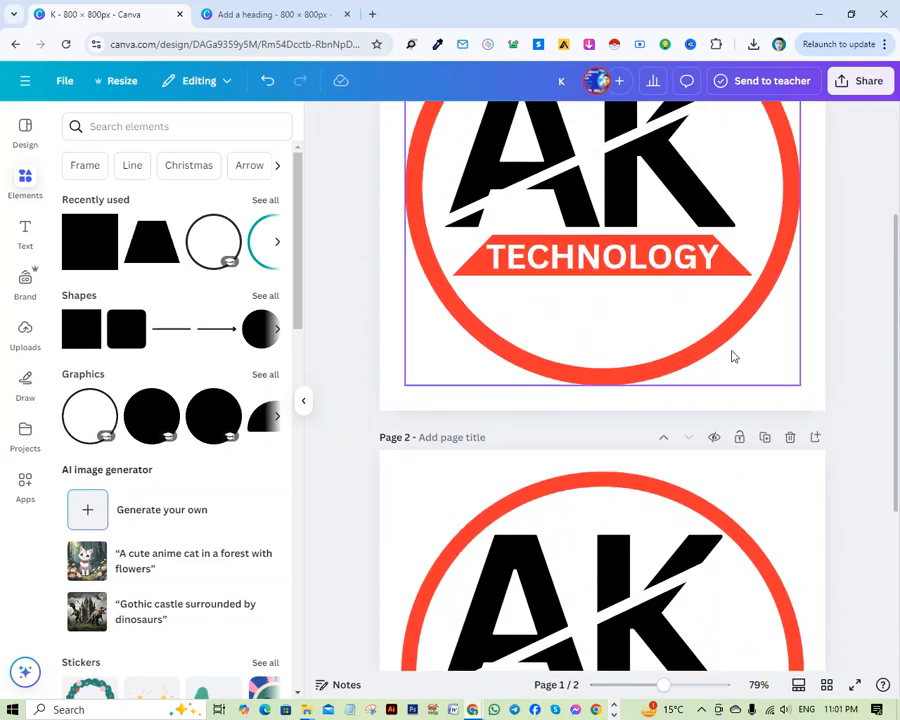
scroll(765, 415, "down", 3)
scroll(776, 431, "down", 1)
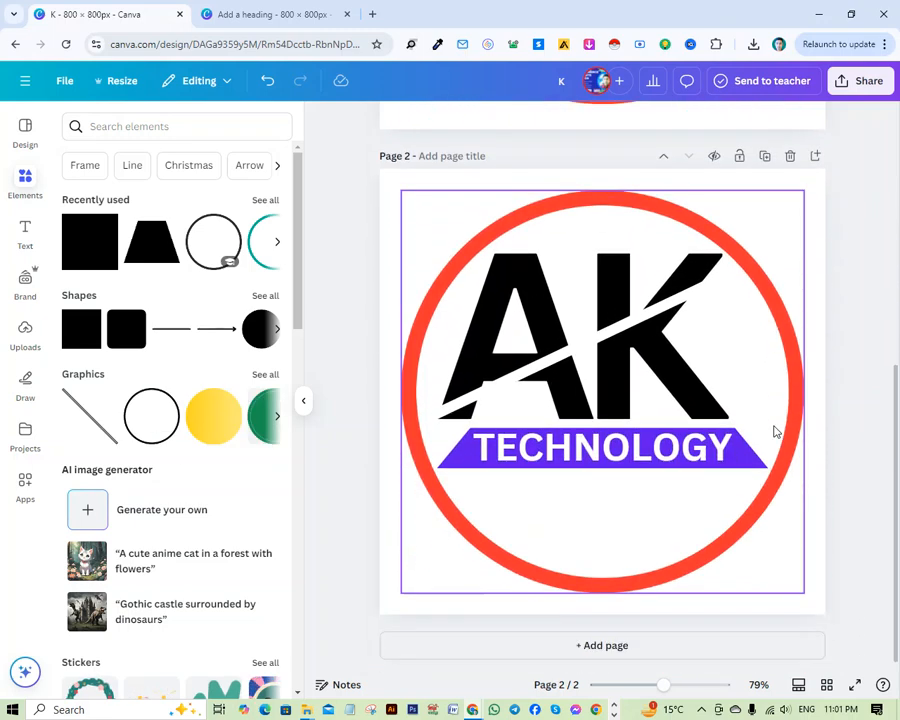
scroll(654, 406, "up", 3)
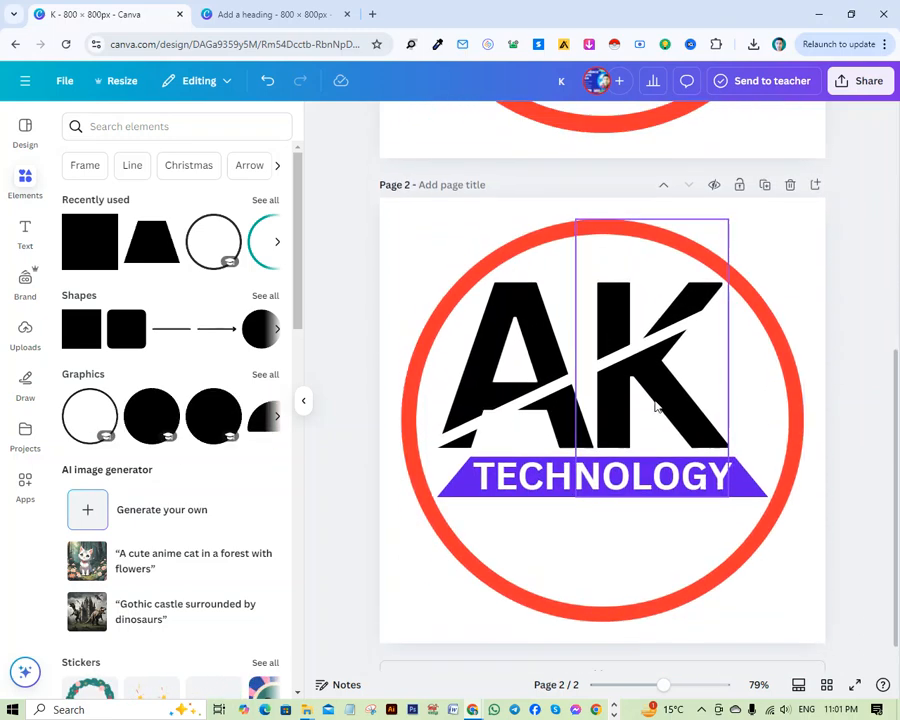
scroll(636, 320, "down", 3)
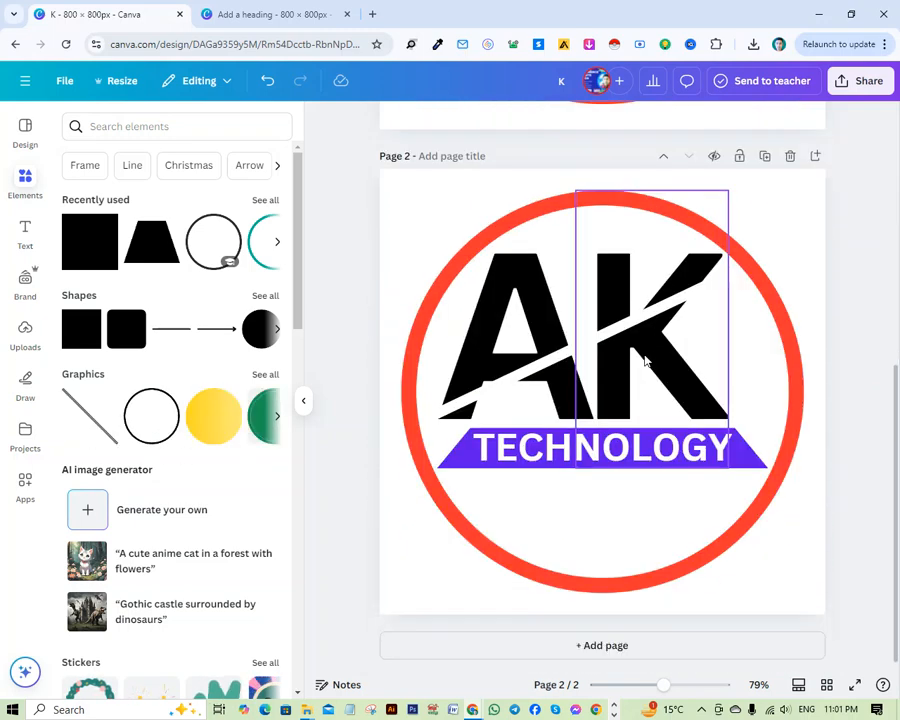
scroll(649, 350, "up", 3)
scroll(650, 347, "down", 3)
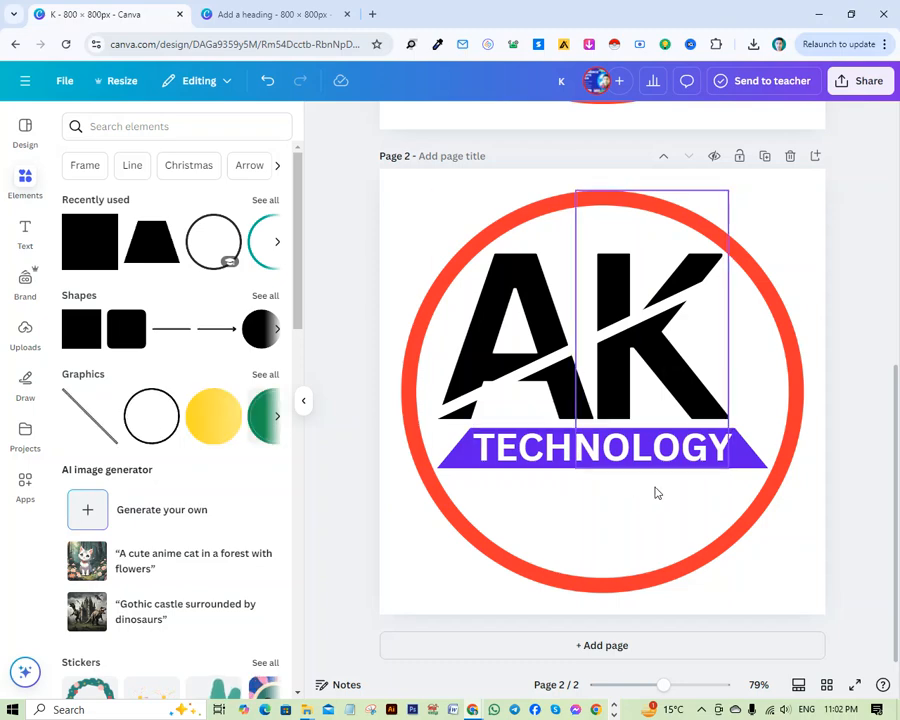
Recolour the trapezoid banner behind TECHNOLOGY to the ring's red from the document colours.
left_click(753, 462)
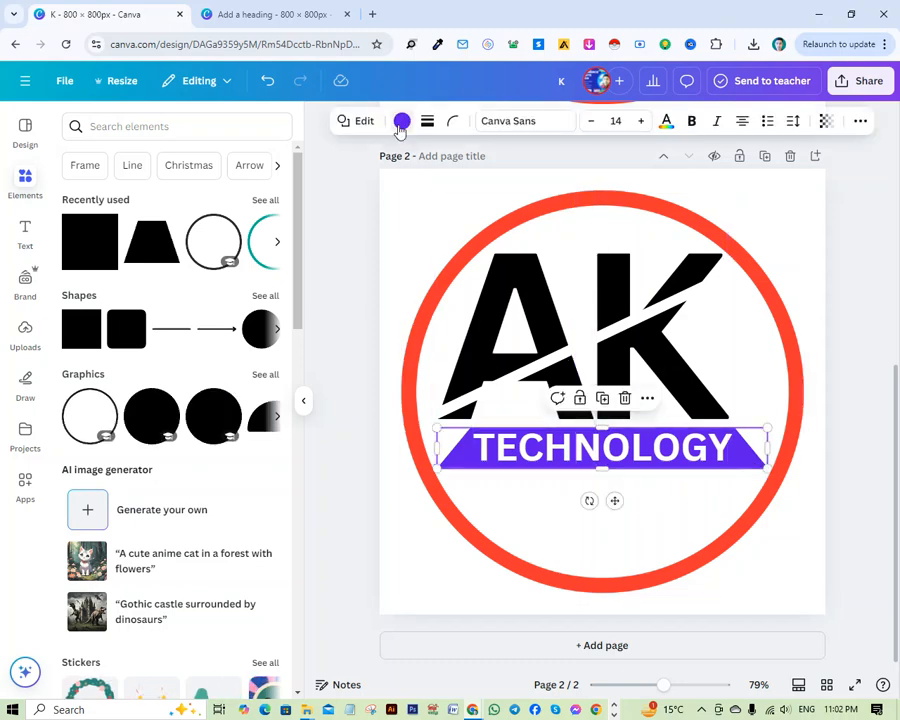
left_click(401, 120)
left_click(236, 228)
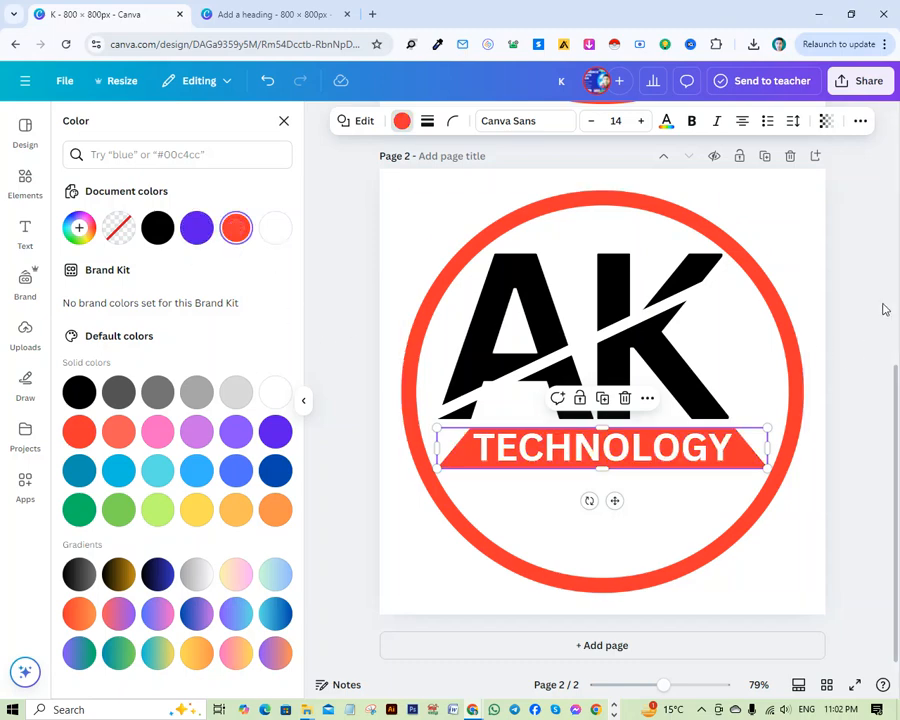
left_click(844, 287)
Compare the recoloured page 2 logo as a whole with the page 1 original.
scroll(843, 294, "up", 4)
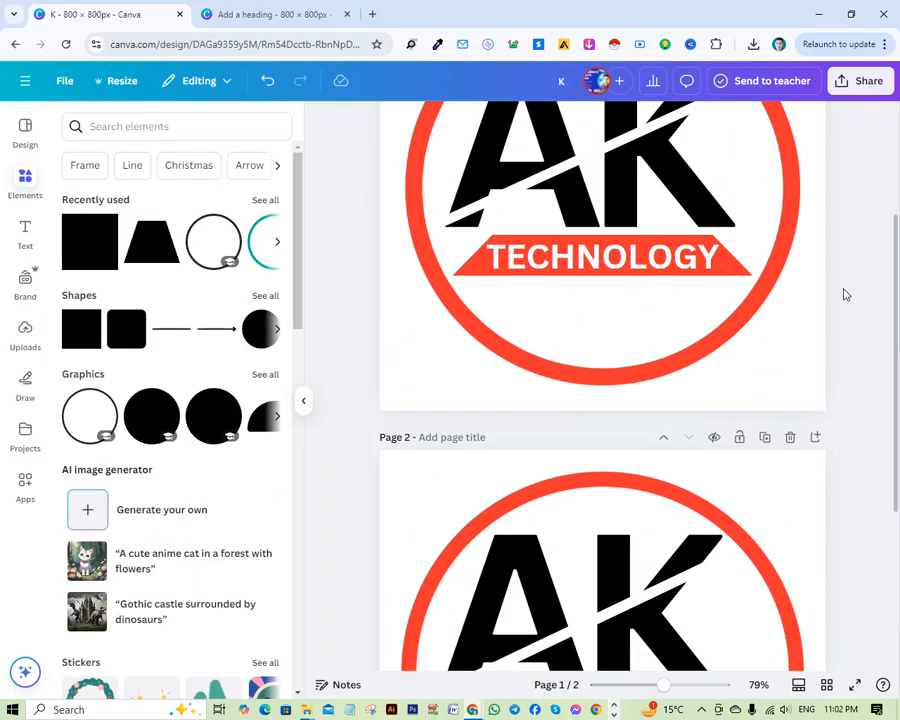
scroll(787, 374, "down", 3)
scroll(790, 400, "down", 1)
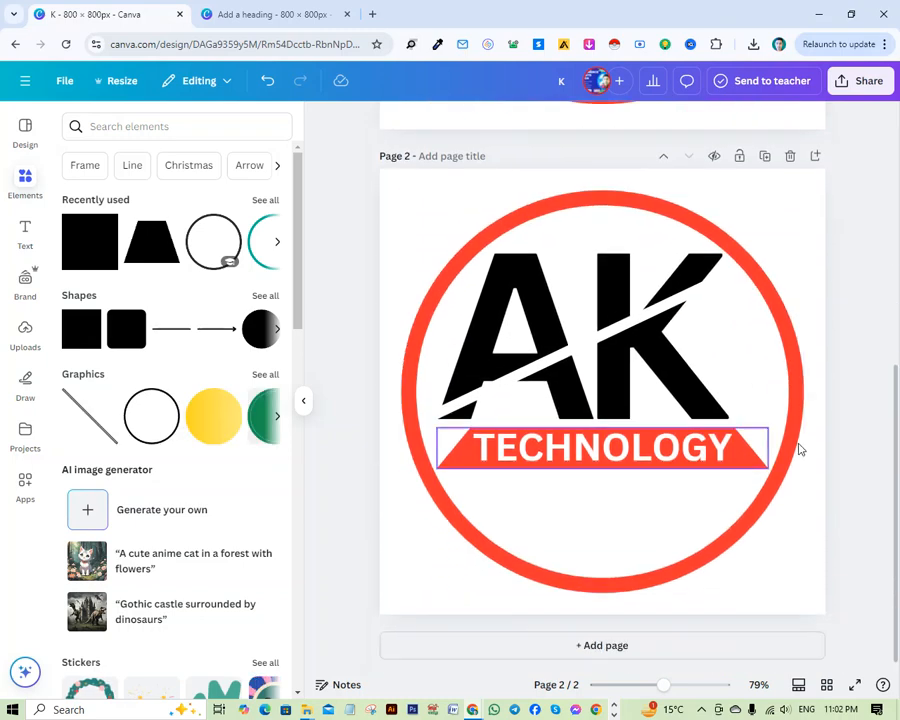
scroll(709, 364, "up", 4)
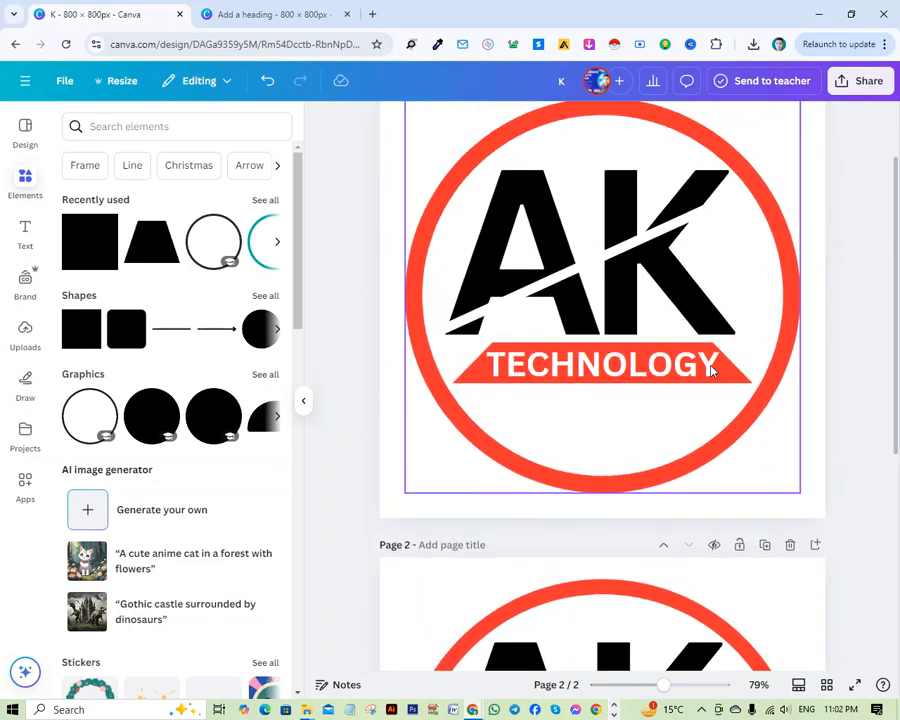
scroll(699, 402, "down", 4)
scroll(740, 445, "up", 1)
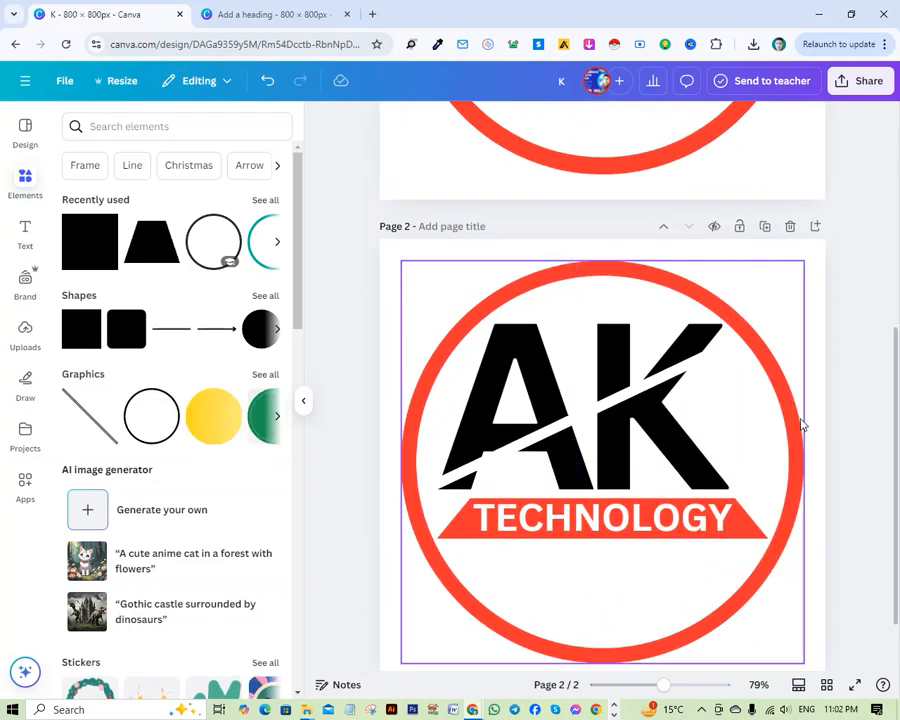